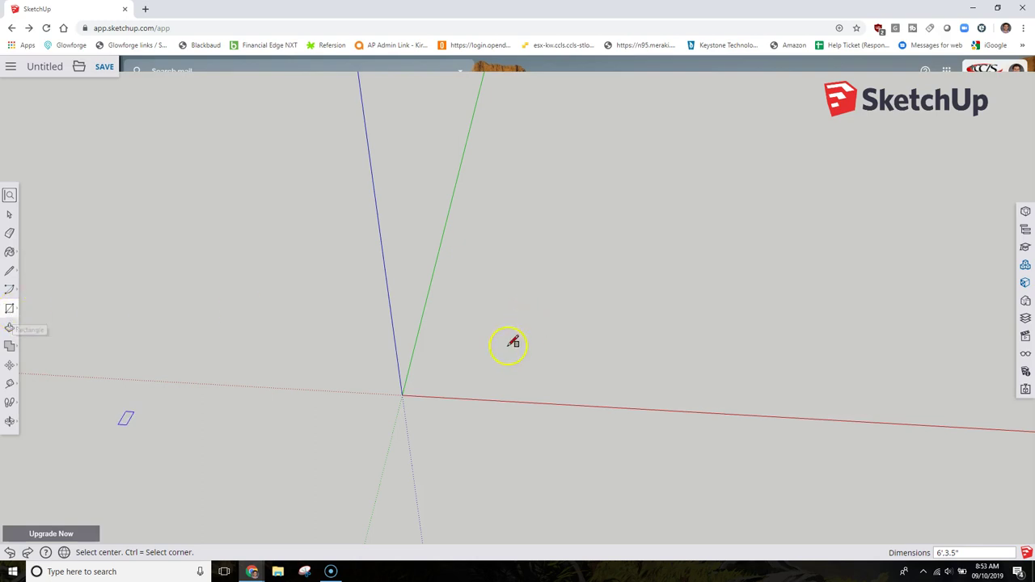
# Draw a rectangle from the axis origin and size it exactly 6,3.5 (6" by 3.5")
pyautogui.click(402, 395)
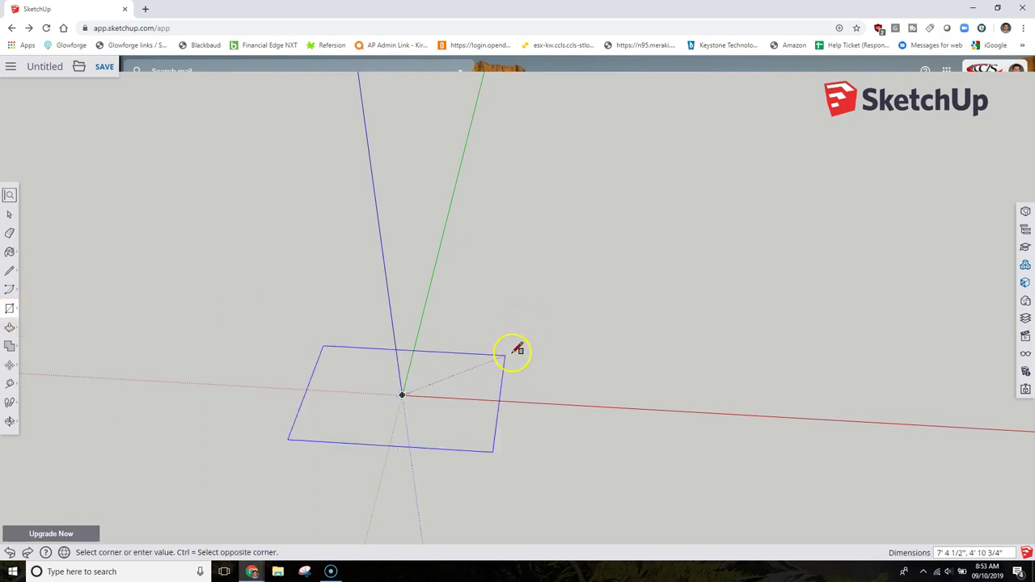
pyautogui.click(509, 350)
pyautogui.hotkey('ctrl', 'z')
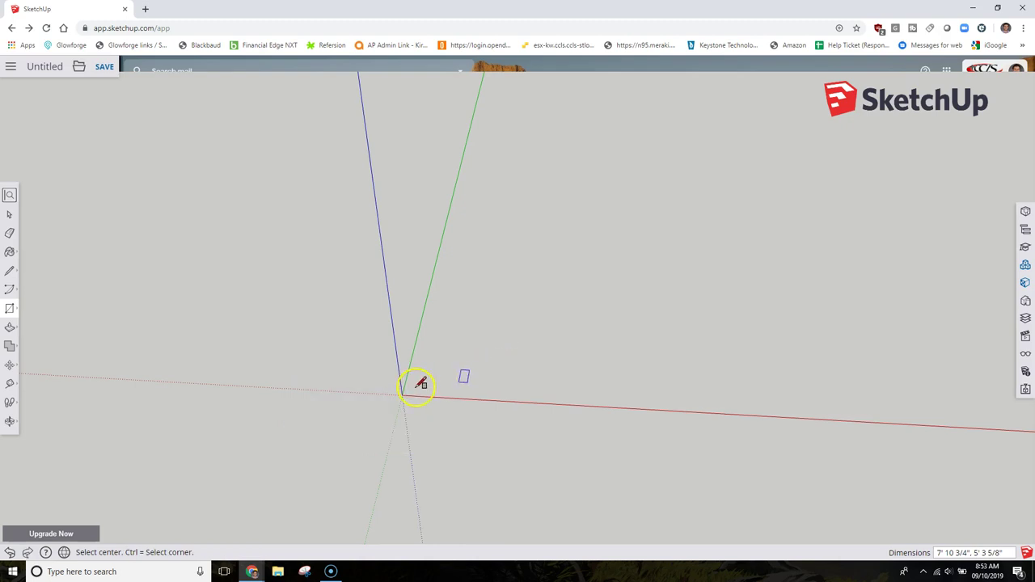
pyautogui.press('ctrl')
pyautogui.click(402, 394)
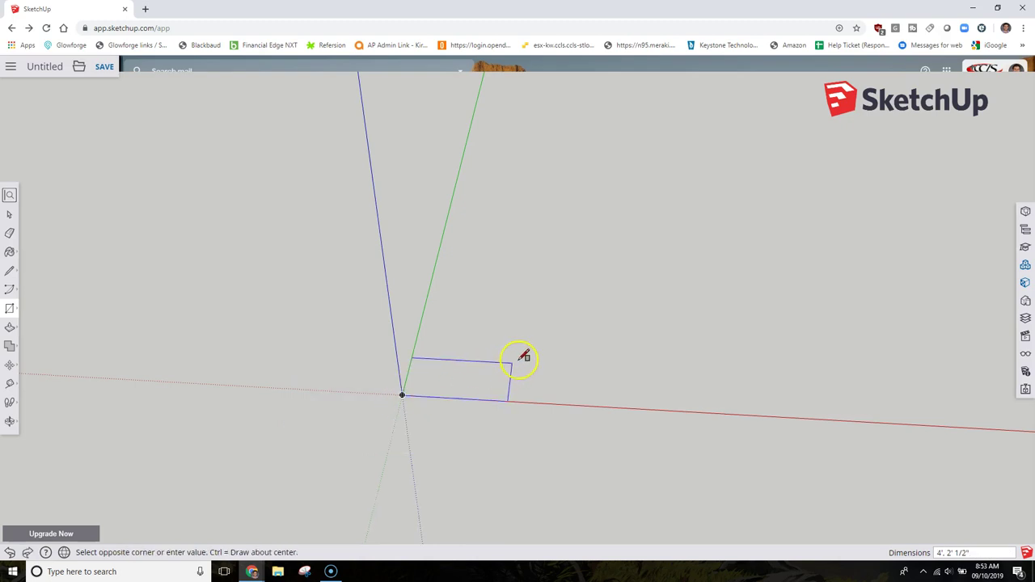
pyautogui.click(521, 350)
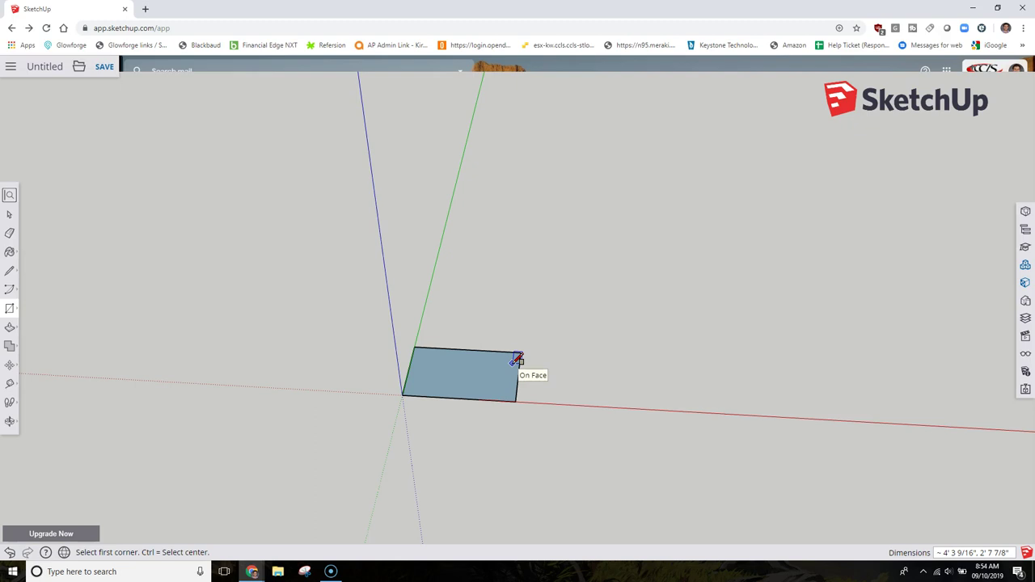
pyautogui.write('6,3.5')
pyautogui.press('Return')
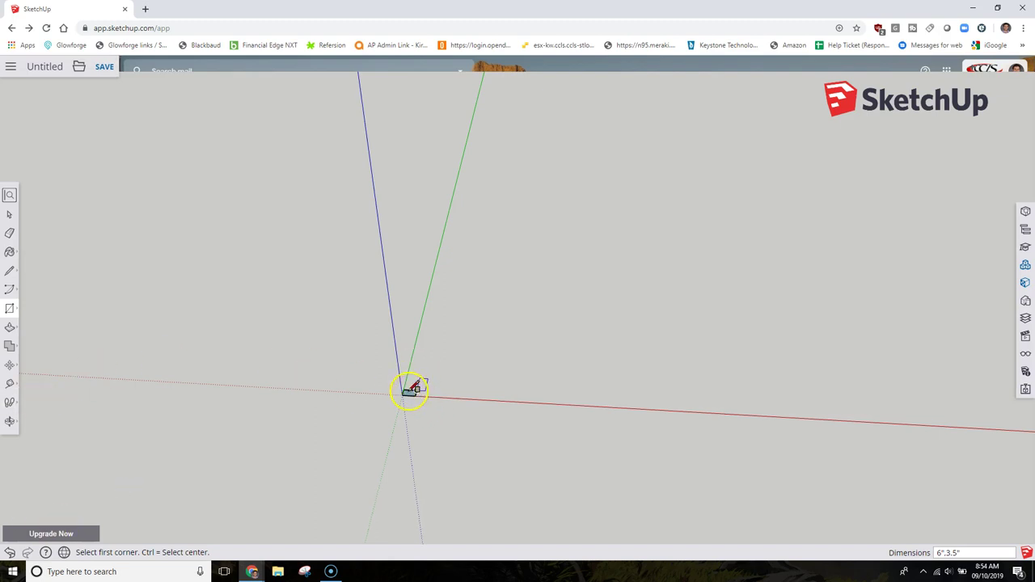
# Zoom in until the 6" by 3.5" rectangle fills much of the view
pyautogui.scroll(4, 410, 392)
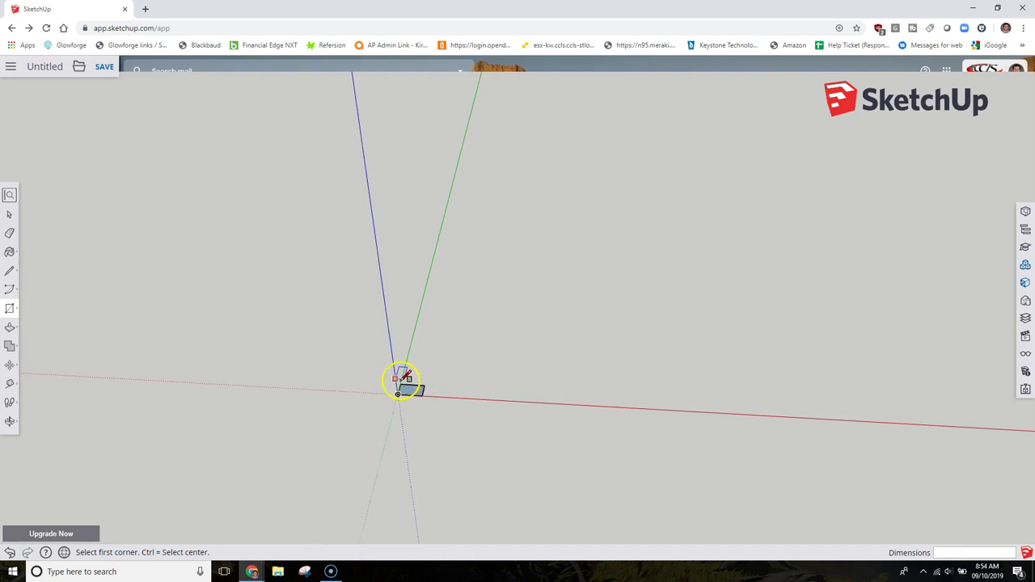
pyautogui.scroll(5, 414, 392)
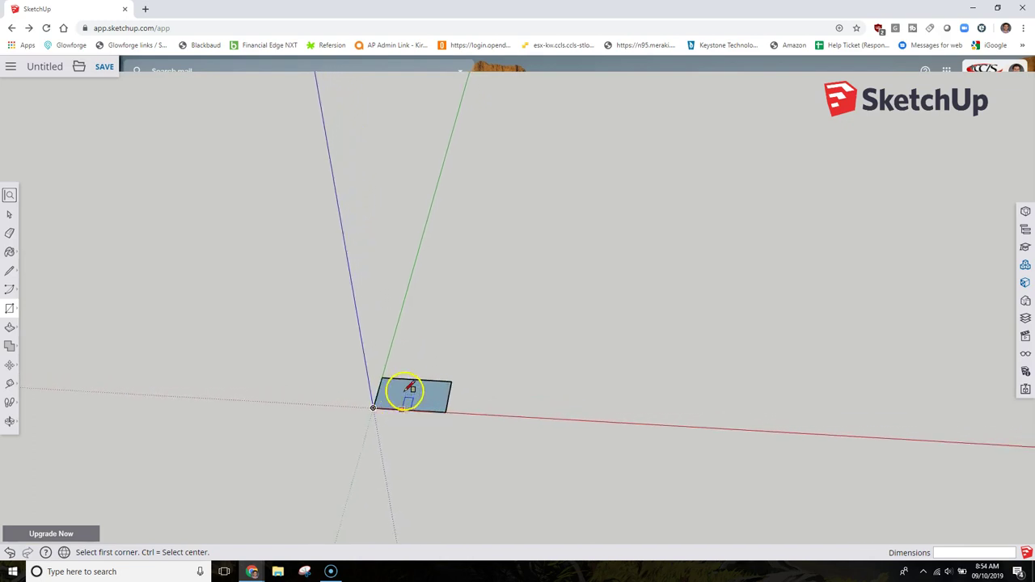
pyautogui.scroll(5, 413, 384)
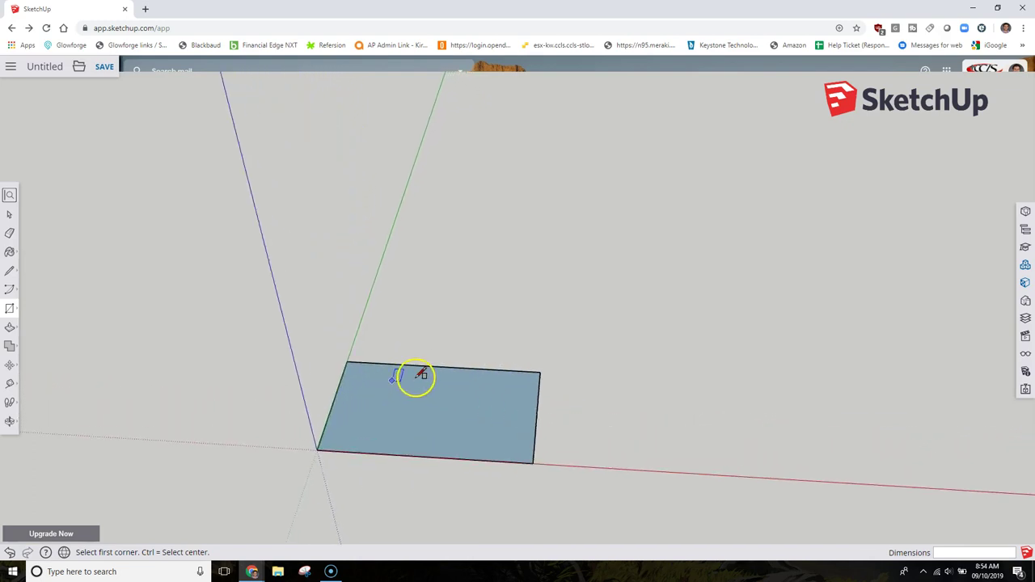
pyautogui.scroll(2, 414, 380)
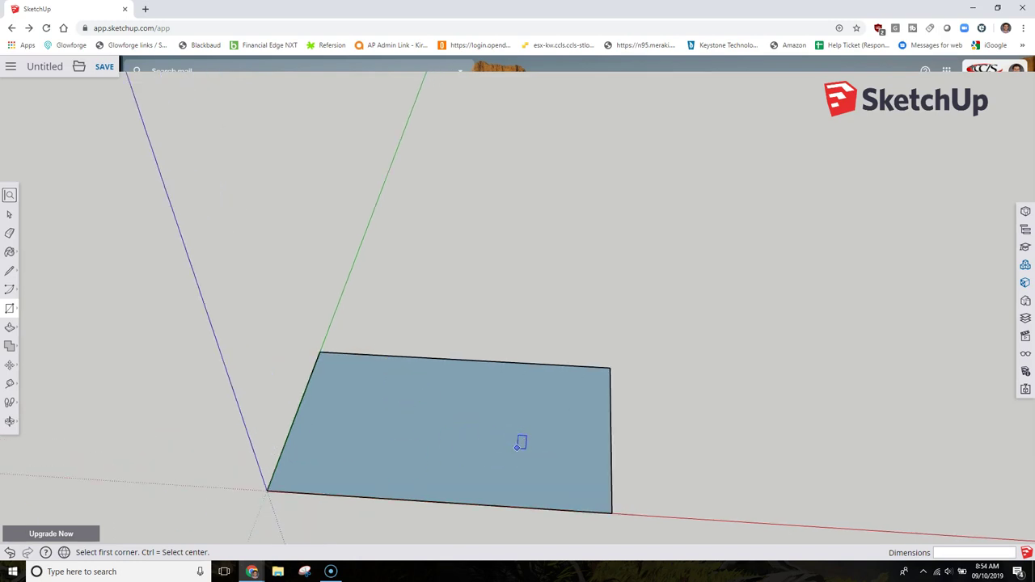
pyautogui.click(9, 423)
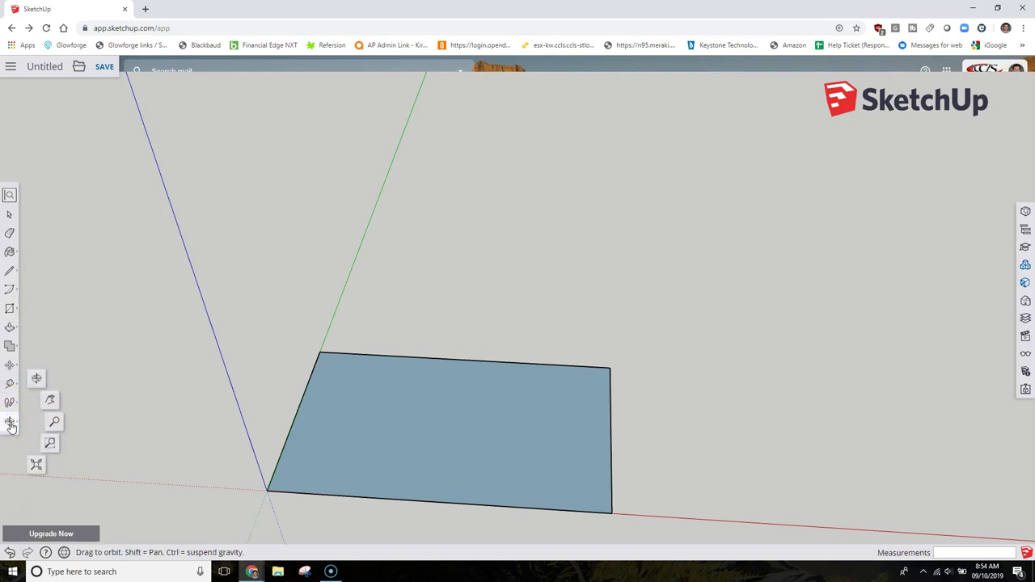
pyautogui.click(54, 423)
pyautogui.click(601, 455)
pyautogui.click(25, 332)
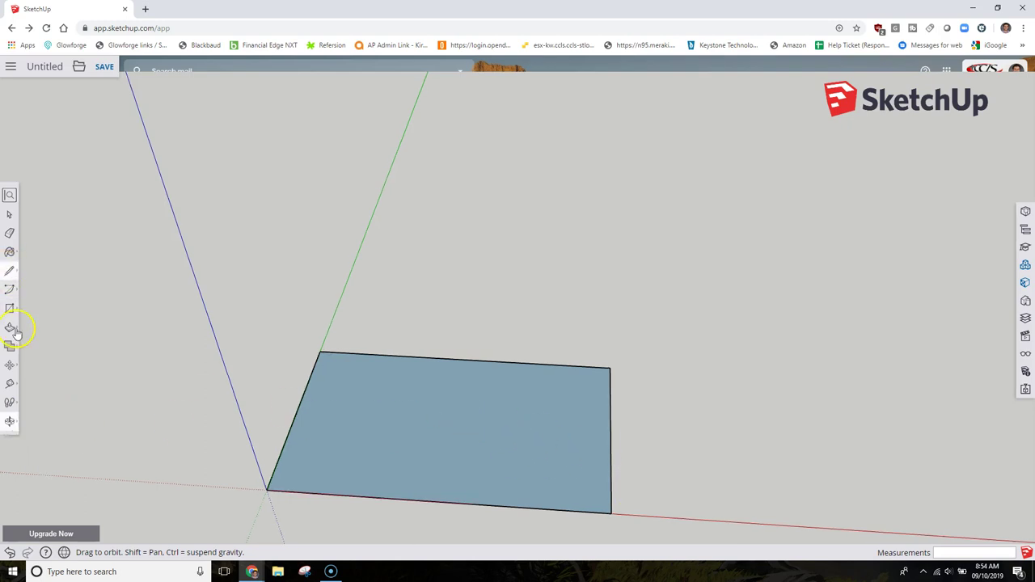
pyautogui.click(11, 386)
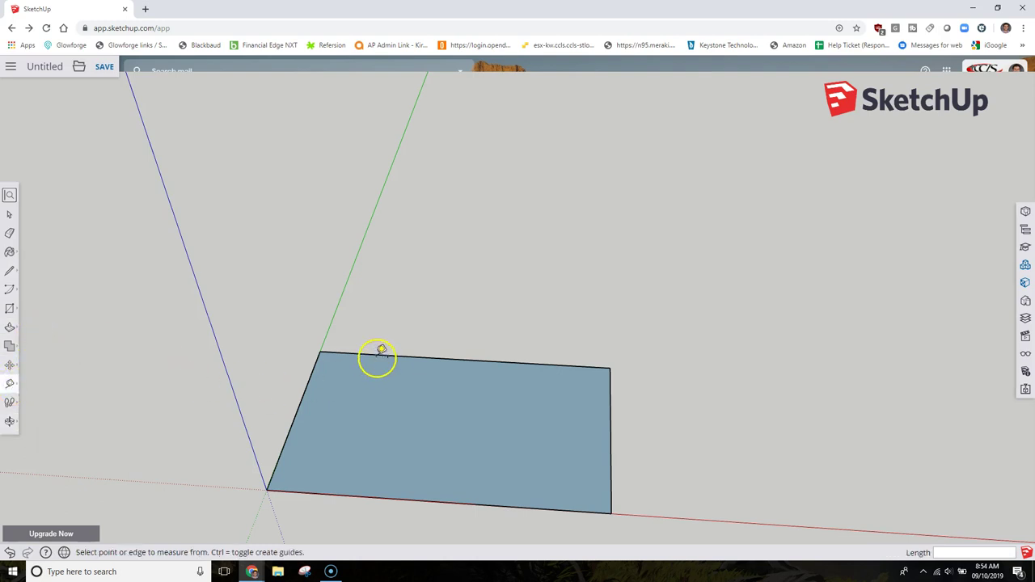
# Offset guides slightly inward from the top, left, right and bottom edges, dismissing the invalid-length alert
pyautogui.click(477, 359)
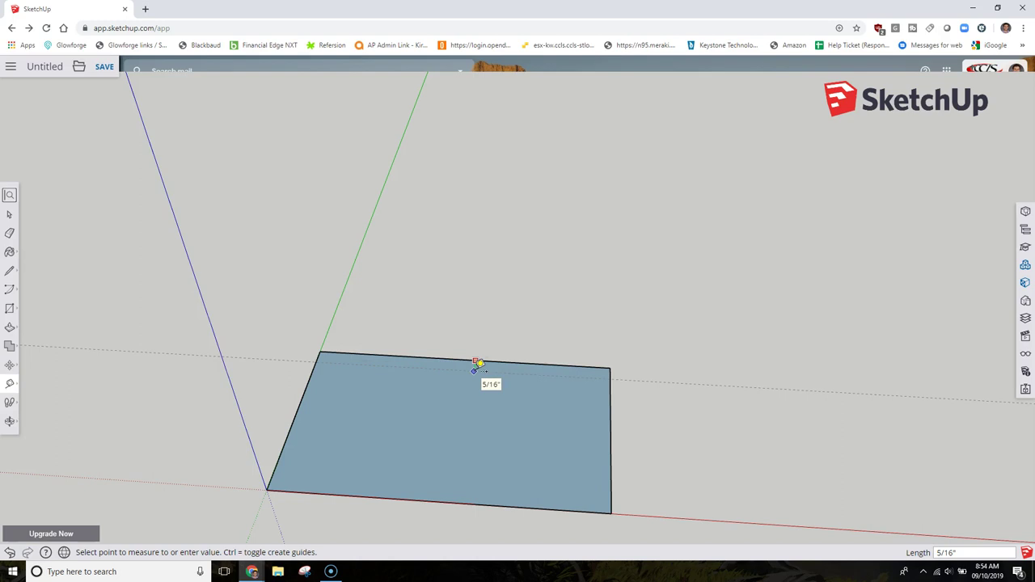
pyautogui.click(476, 365)
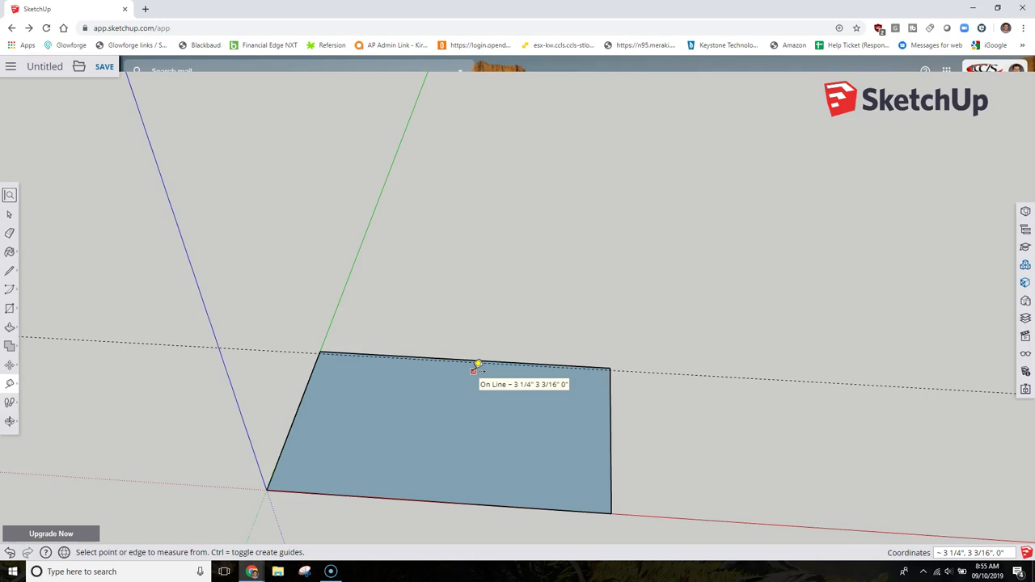
pyautogui.click(486, 403)
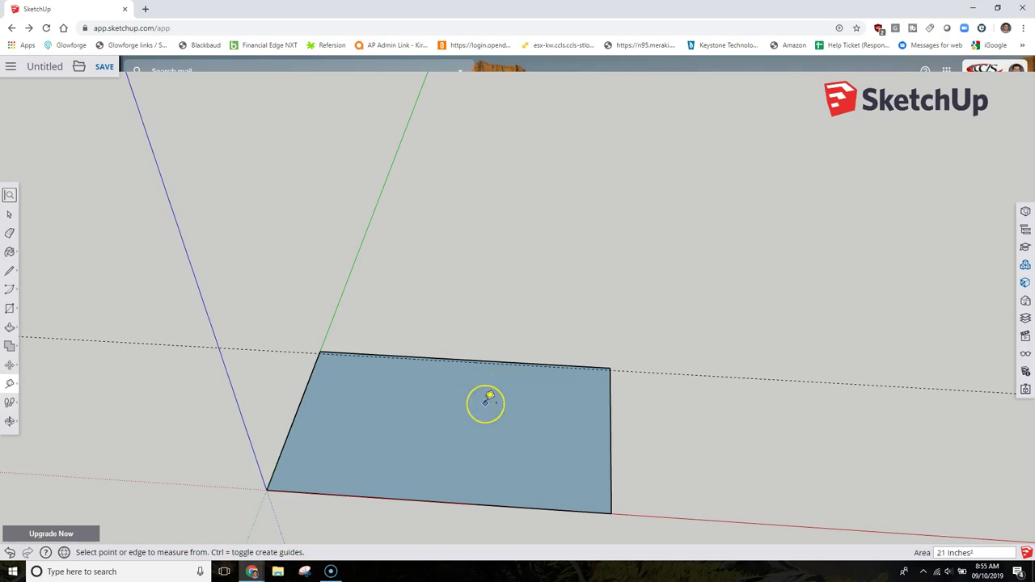
pyautogui.click(297, 415)
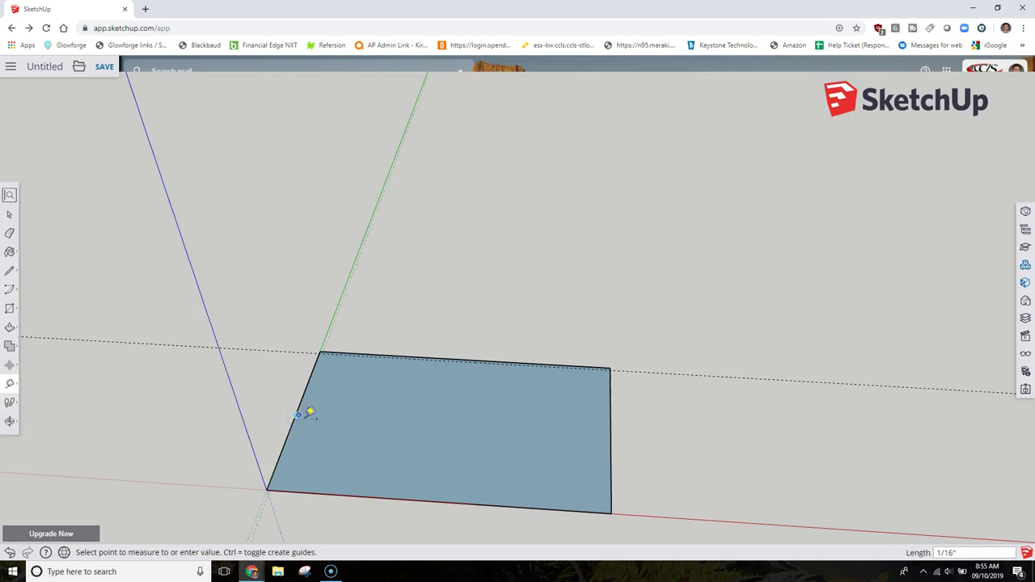
pyautogui.click(312, 414)
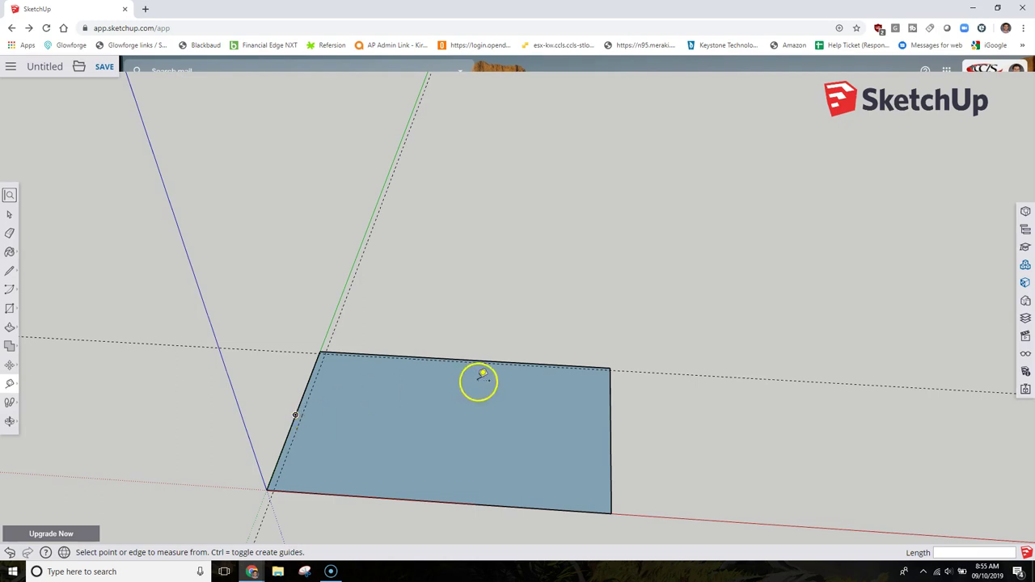
pyautogui.click(609, 432)
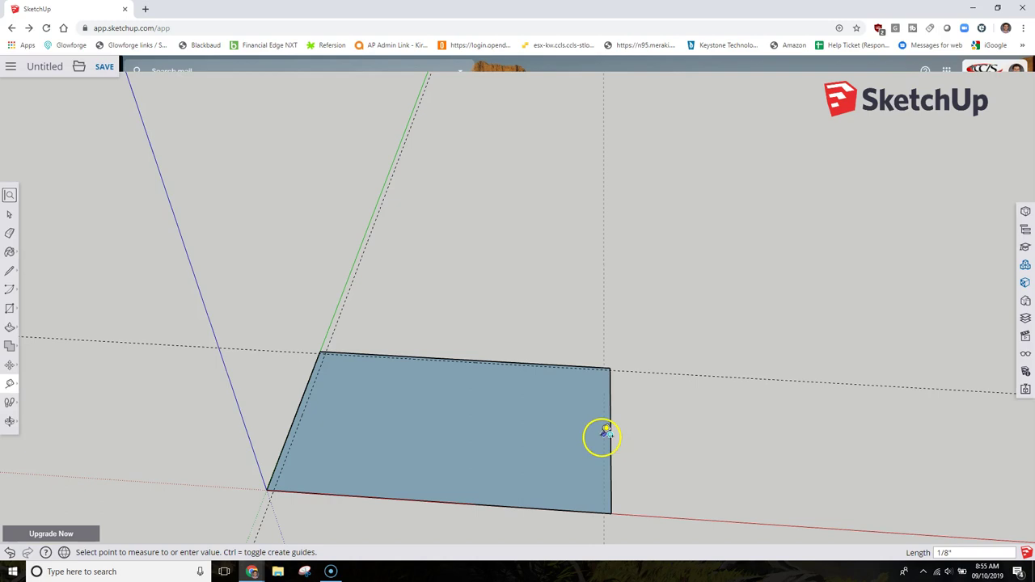
pyautogui.click(606, 430)
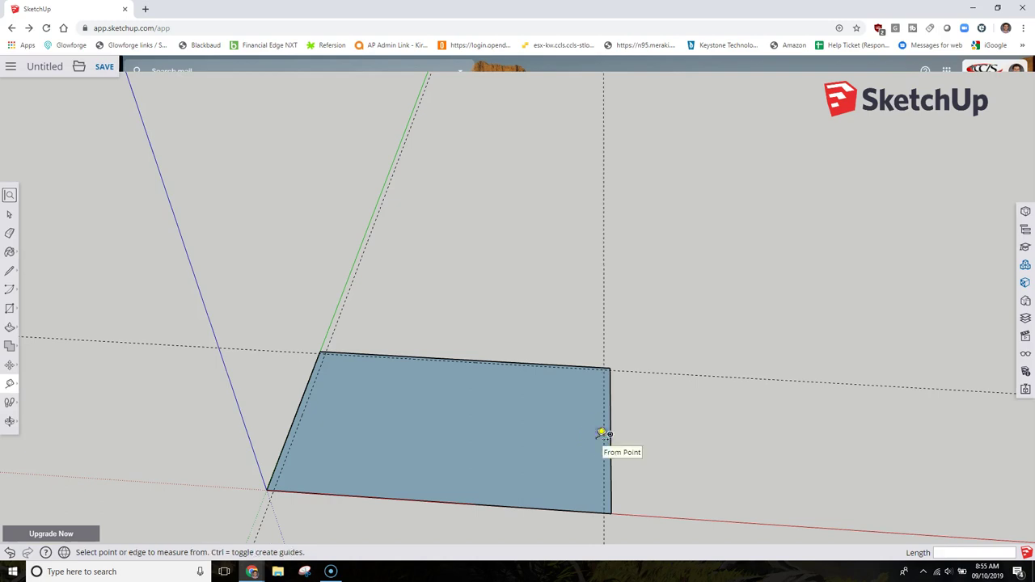
pyautogui.click(419, 495)
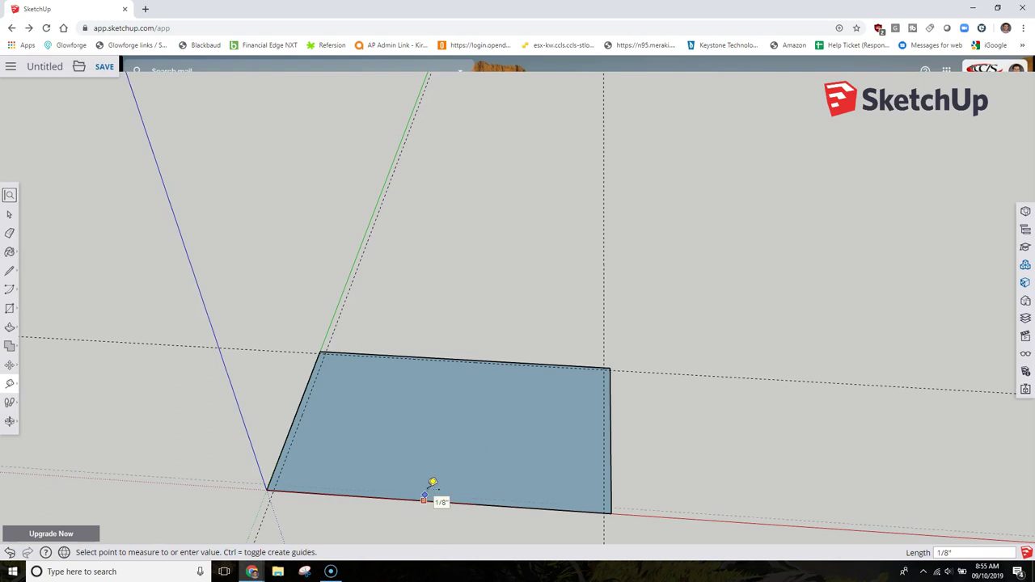
pyautogui.click(428, 490)
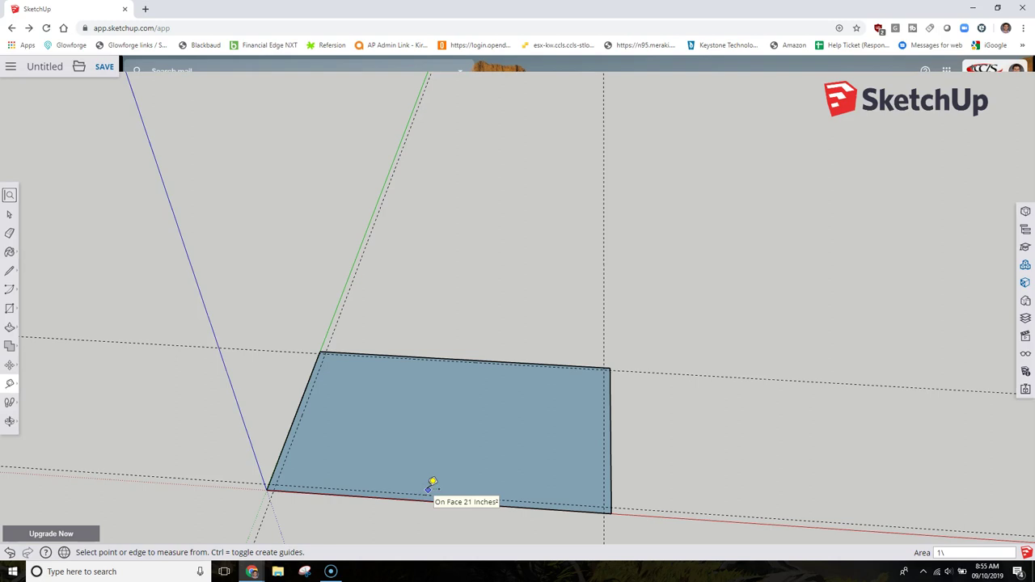
pyautogui.press('Return')
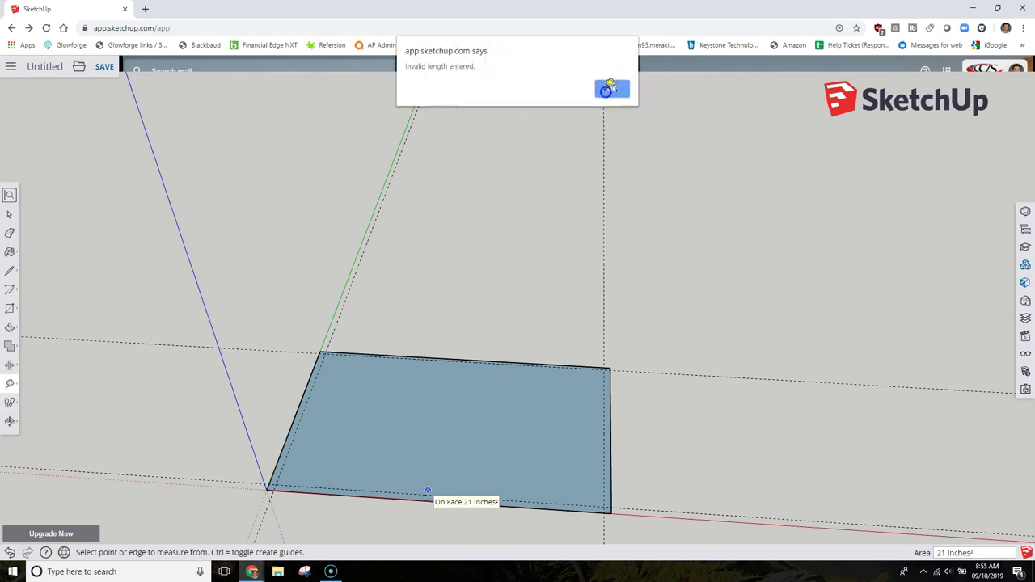
pyautogui.click(612, 91)
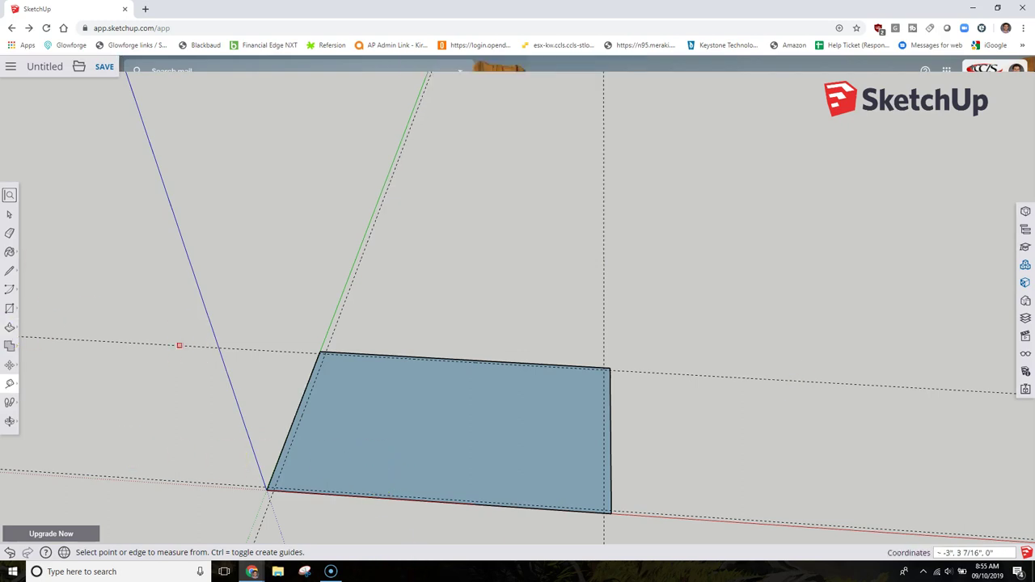
# With the Line tool, draw a line across the face's top edge
pyautogui.click(10, 273)
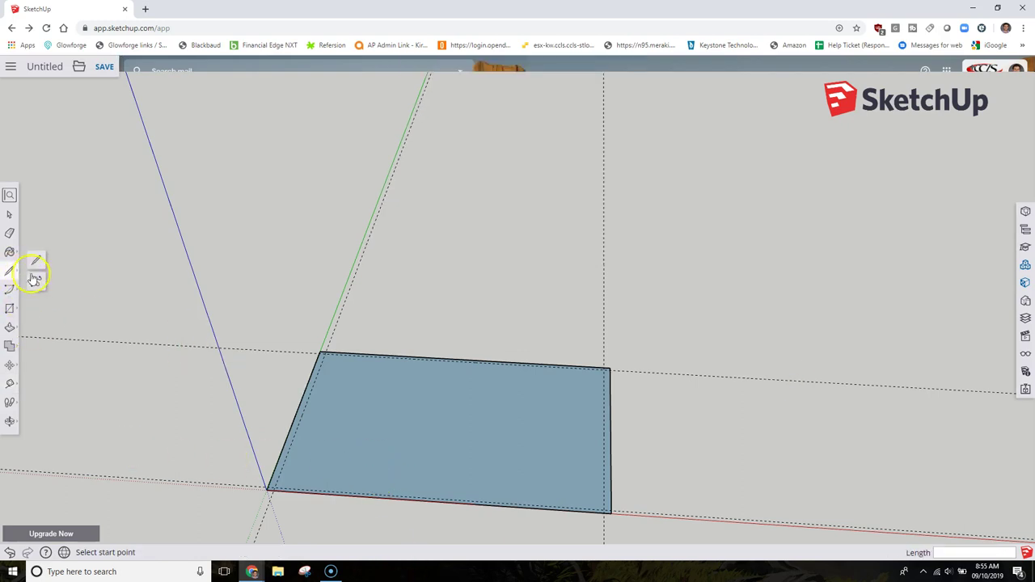
pyautogui.click(34, 261)
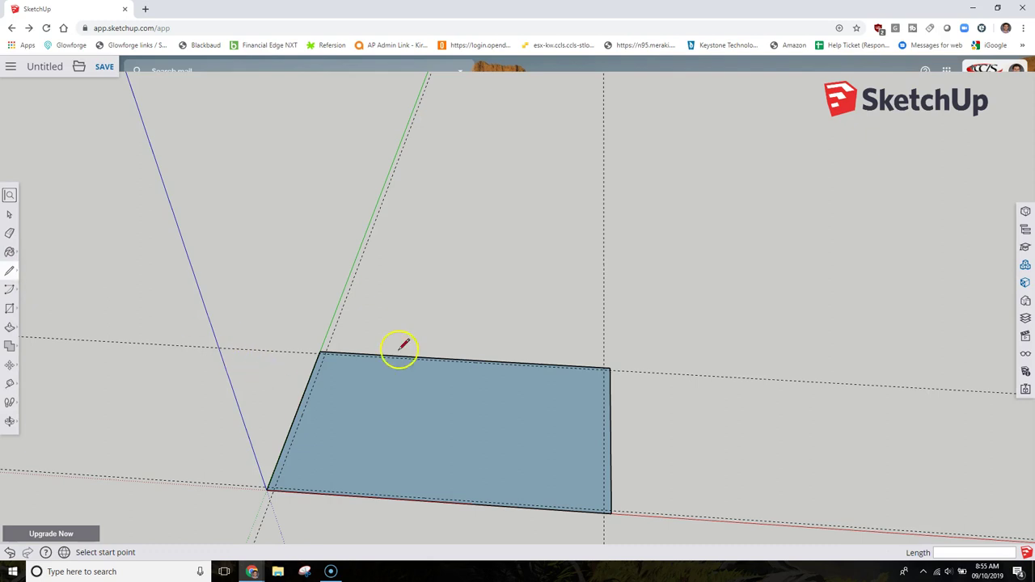
pyautogui.click(325, 354)
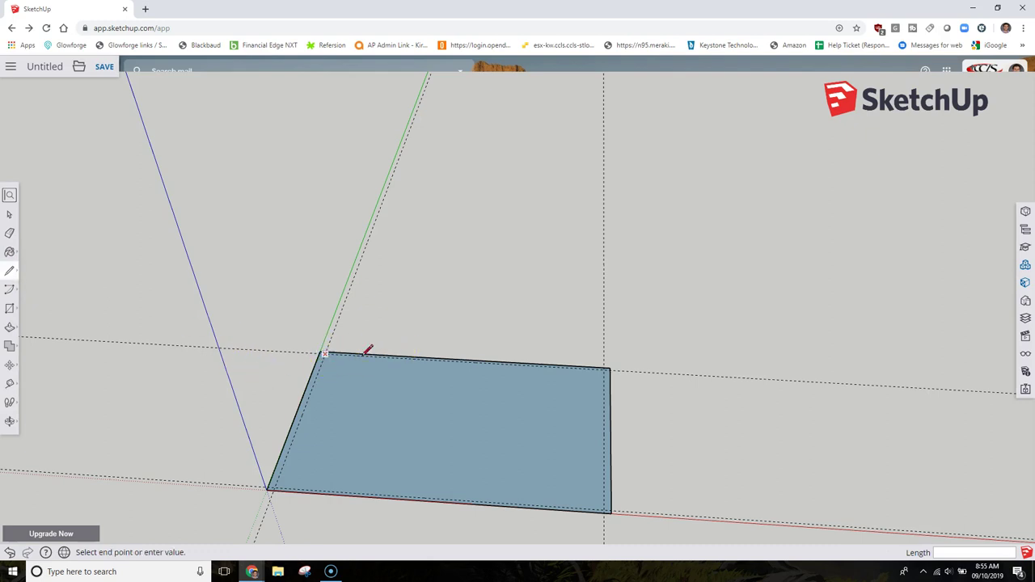
pyautogui.click(610, 368)
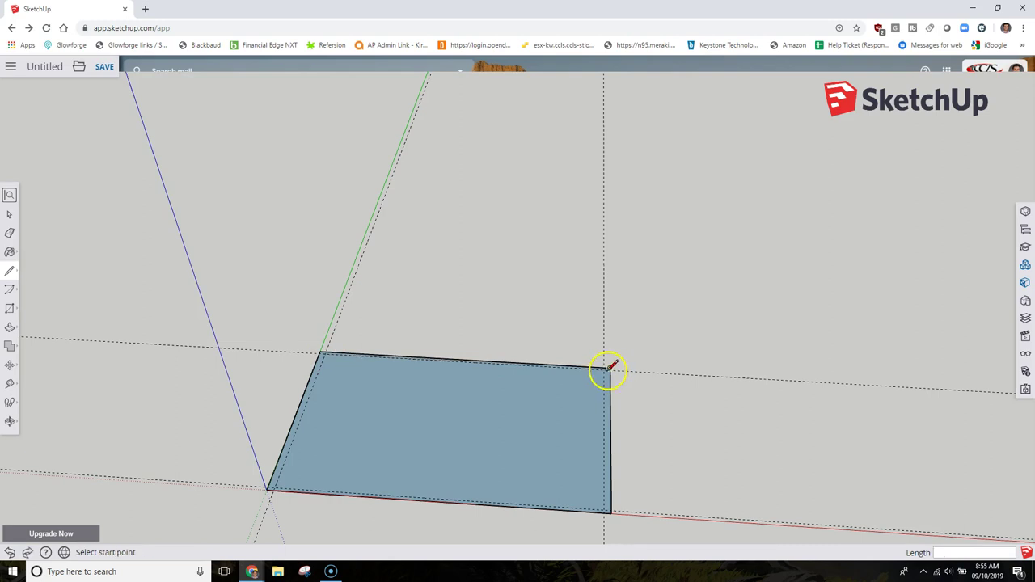
pyautogui.scroll(2, 610, 368)
pyautogui.click(604, 369)
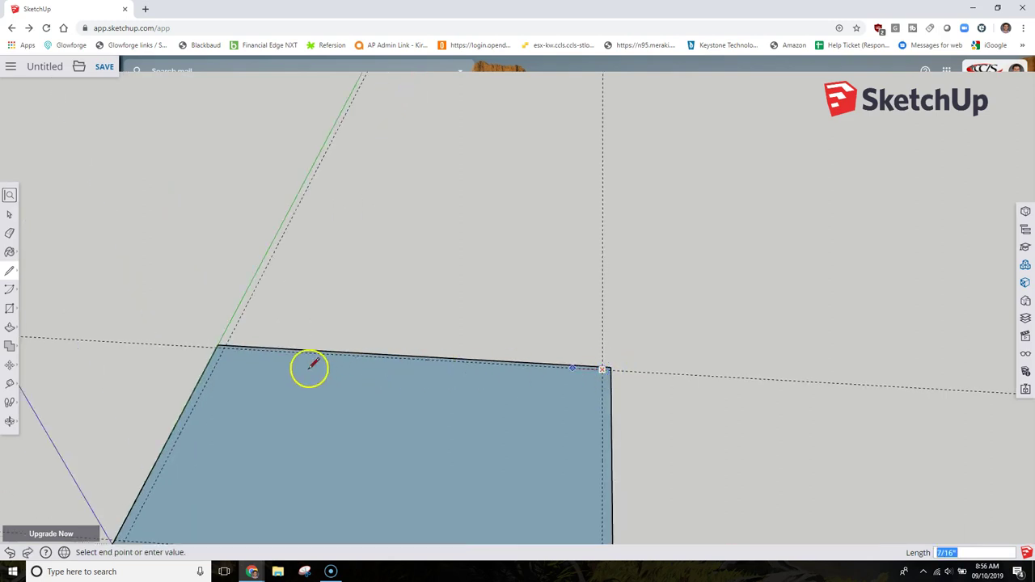
# Trace the inner outline along the guides: top-left, bottom-left, bottom-right, top-right corners
pyautogui.click(227, 348)
pyautogui.scroll(-3, 227, 349)
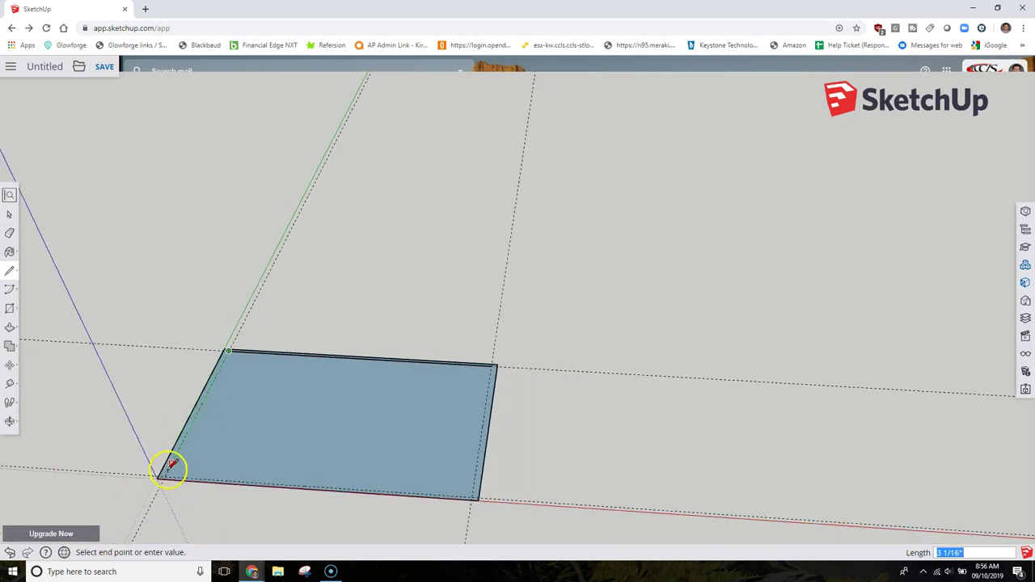
pyautogui.click(164, 475)
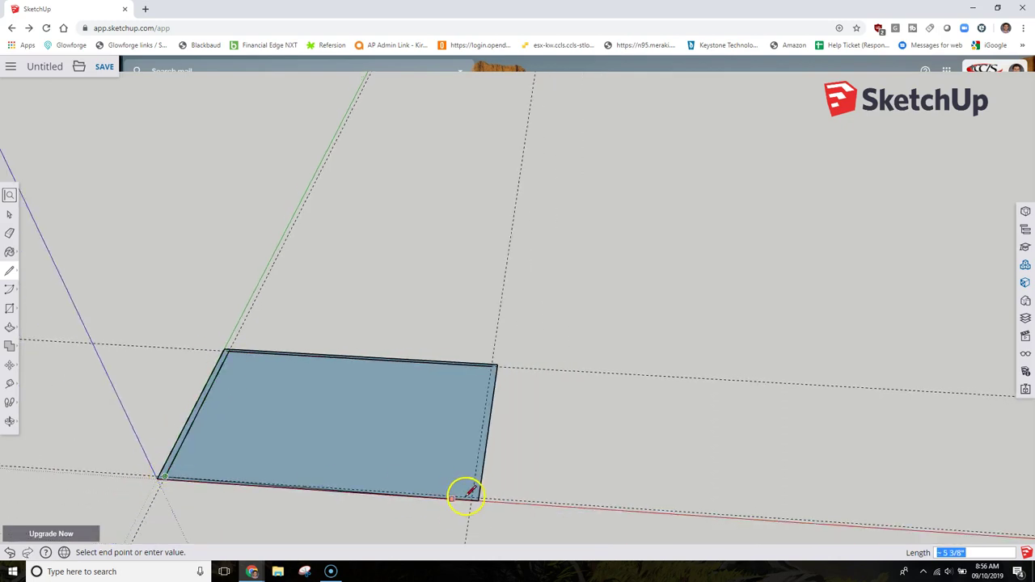
pyautogui.click(471, 496)
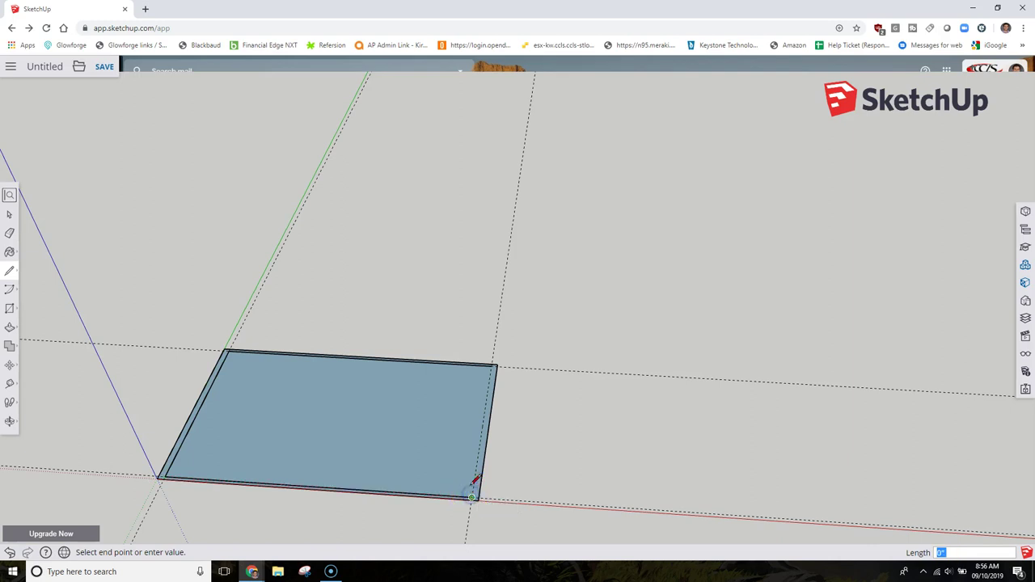
pyautogui.click(489, 365)
pyautogui.scroll(5, 486, 364)
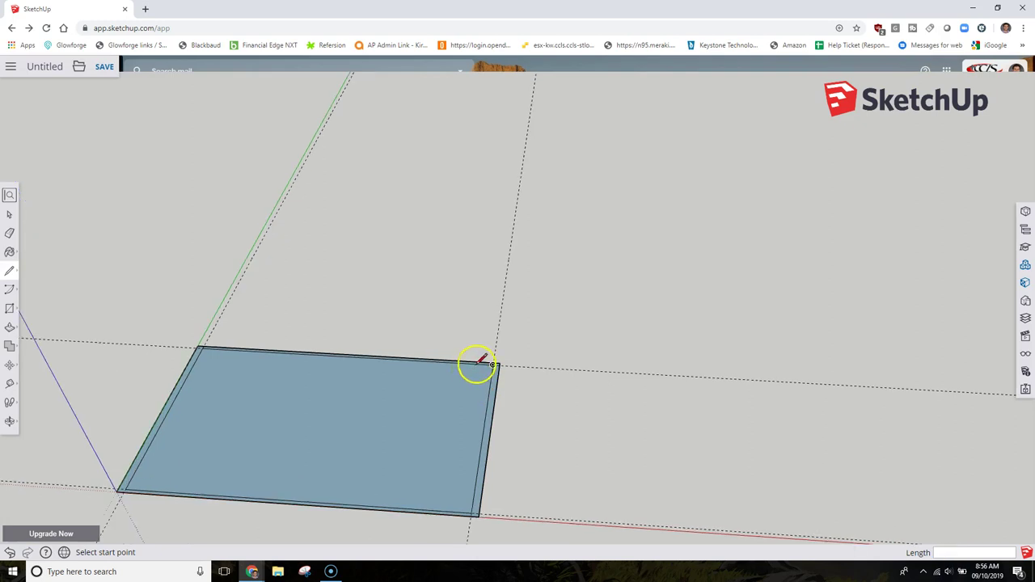
pyautogui.scroll(-5, 517, 312)
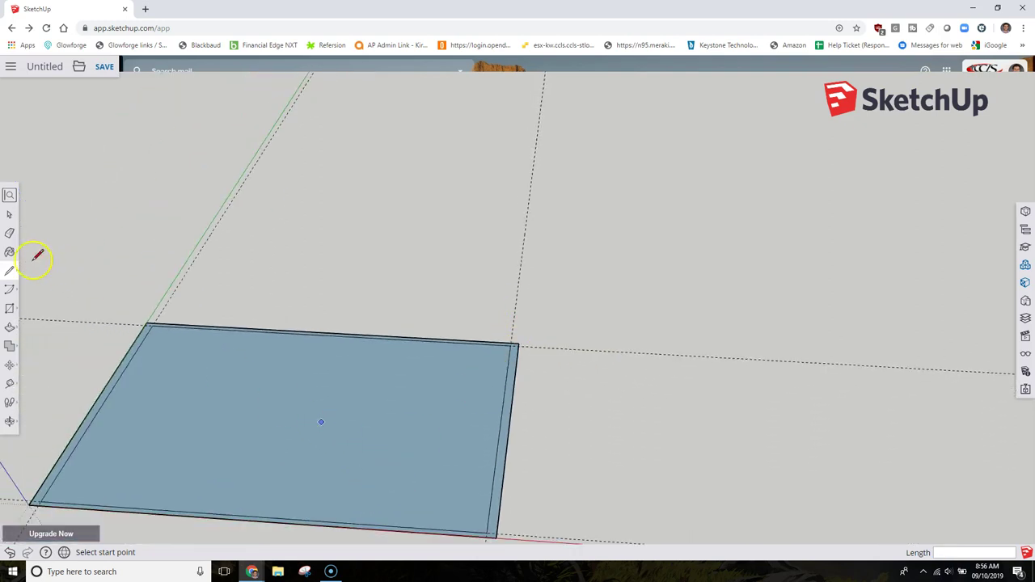
# Erase the vertical guide above the corner, the green-axis guide and the remaining guide
pyautogui.click(10, 233)
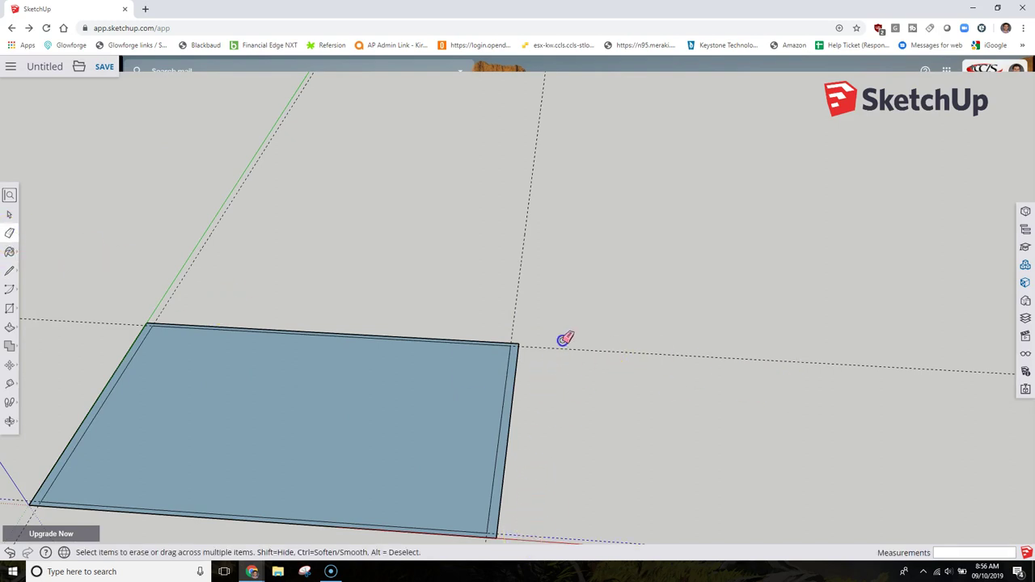
pyautogui.click(517, 303)
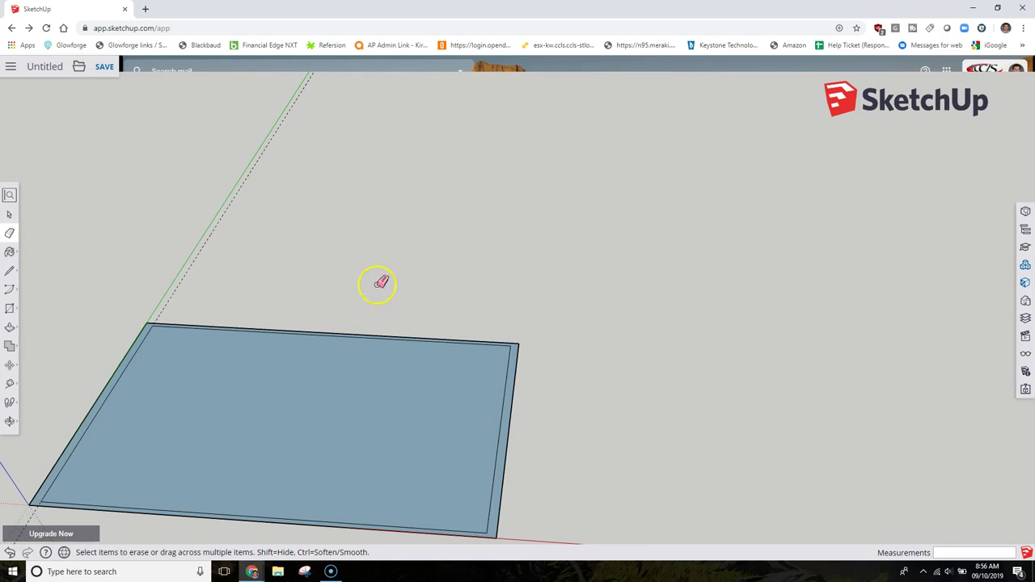
pyautogui.click(194, 268)
pyautogui.scroll(-1, 279, 314)
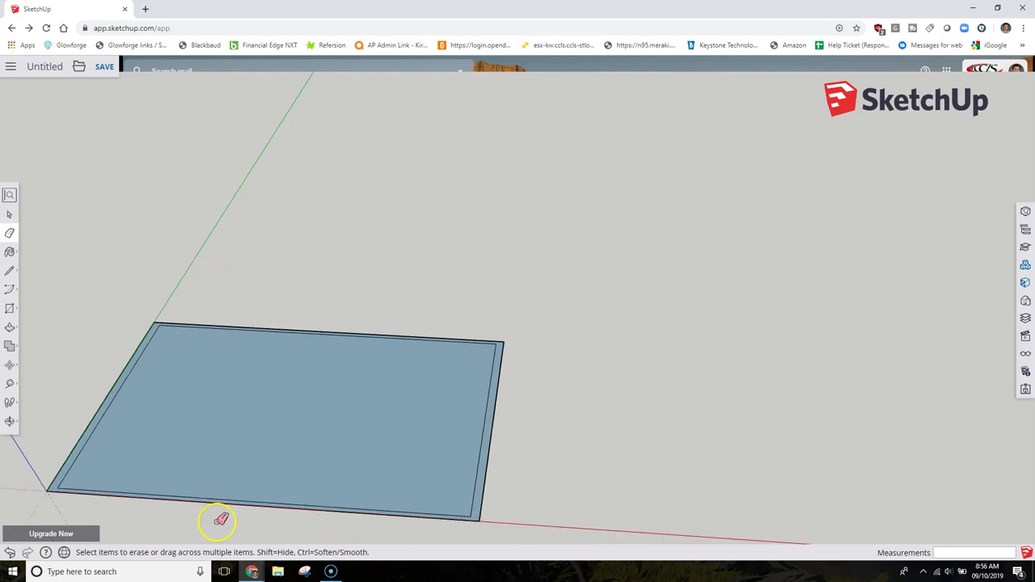
pyautogui.click(96, 419)
# Place a guide 1 7/16" from the front edge across the face, undoing a misplaced one
pyautogui.click(12, 384)
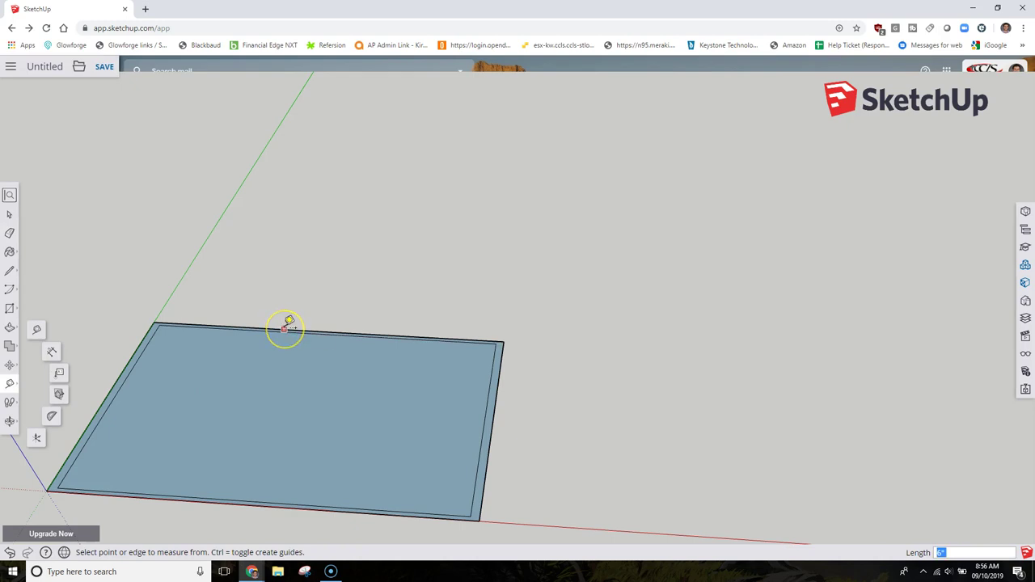
pyautogui.moveTo(285, 329); pyautogui.dragTo(259, 386)
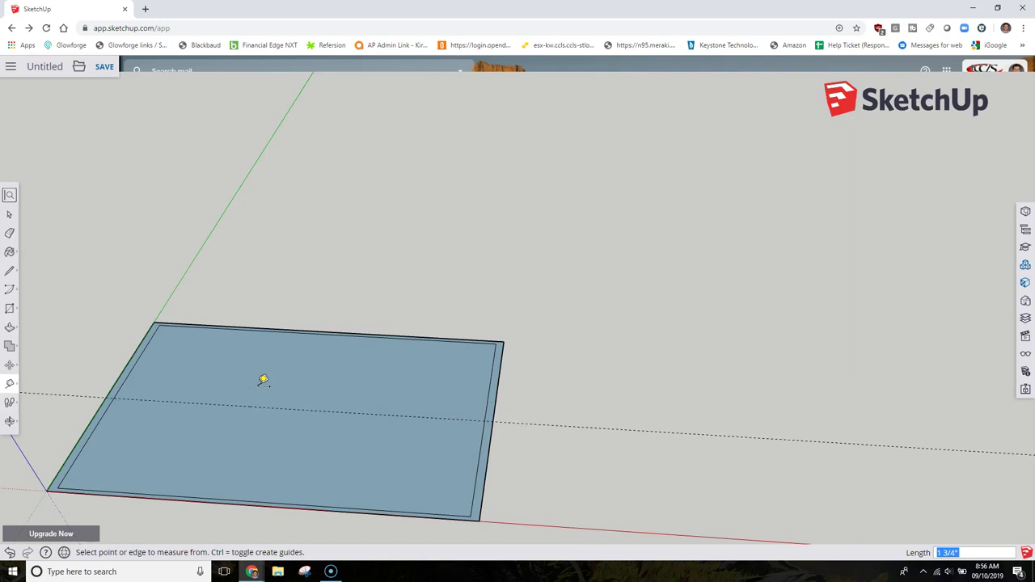
pyautogui.click(230, 503)
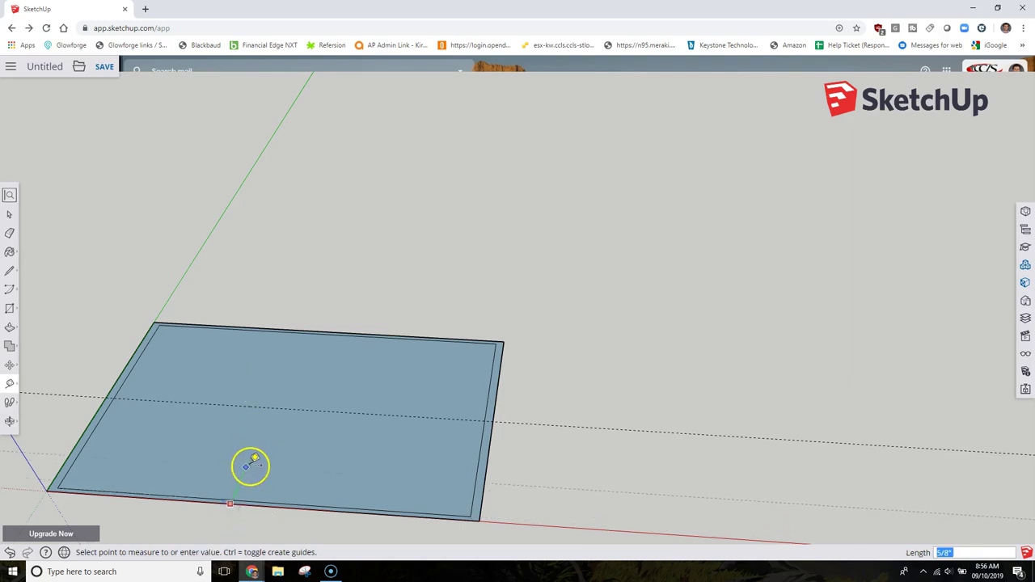
pyautogui.click(255, 463)
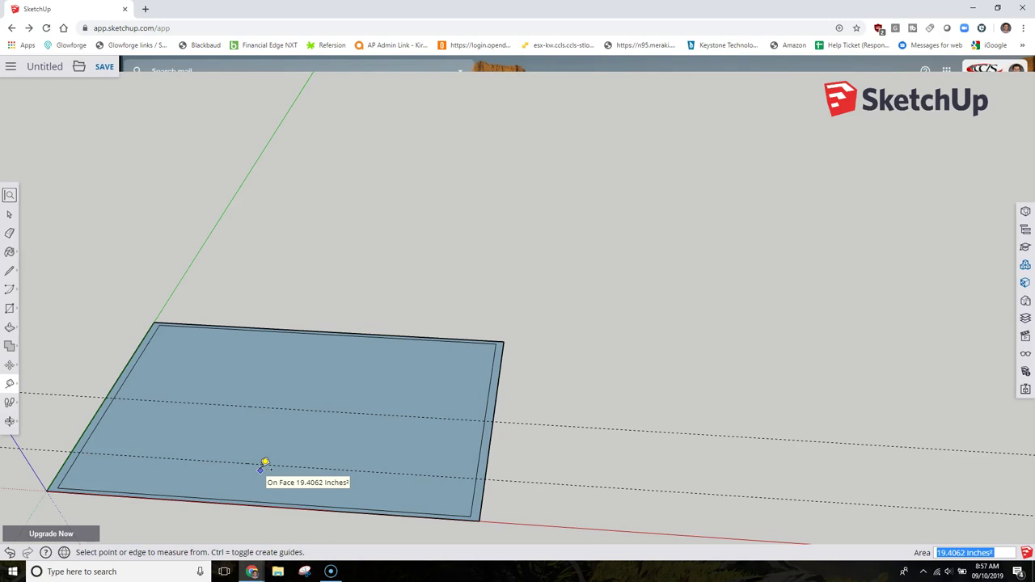
pyautogui.click(266, 465)
pyautogui.write('1 3/4"')
pyautogui.hotkey('ctrl', 'z')
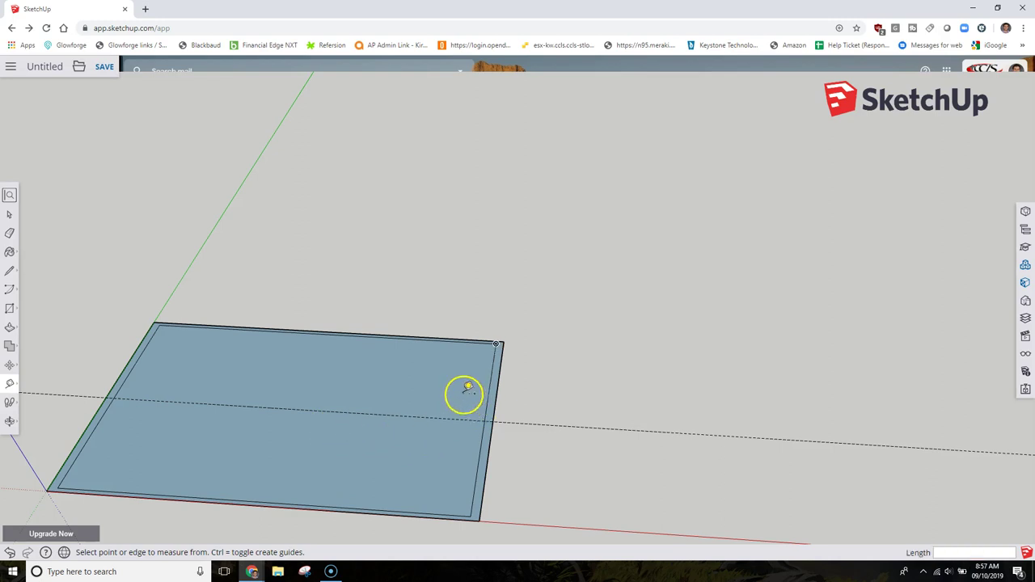
pyautogui.click(300, 508)
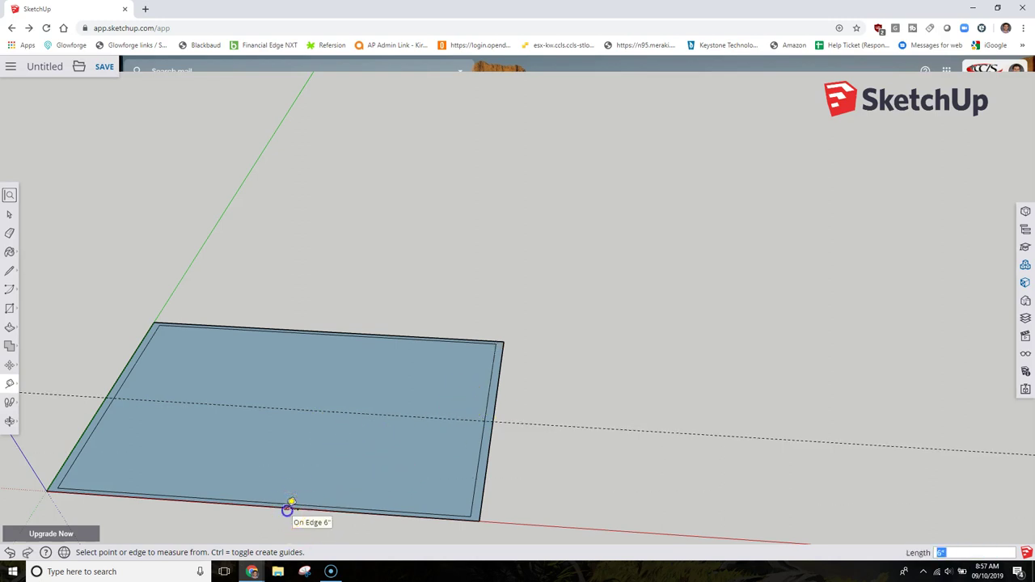
pyautogui.moveTo(288, 508); pyautogui.dragTo(330, 415)
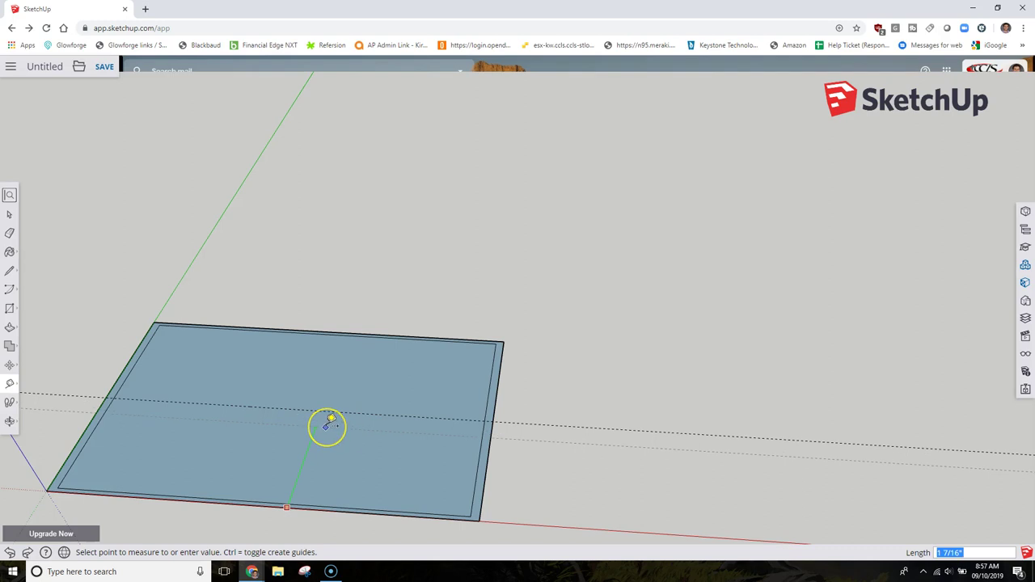
pyautogui.click(328, 425)
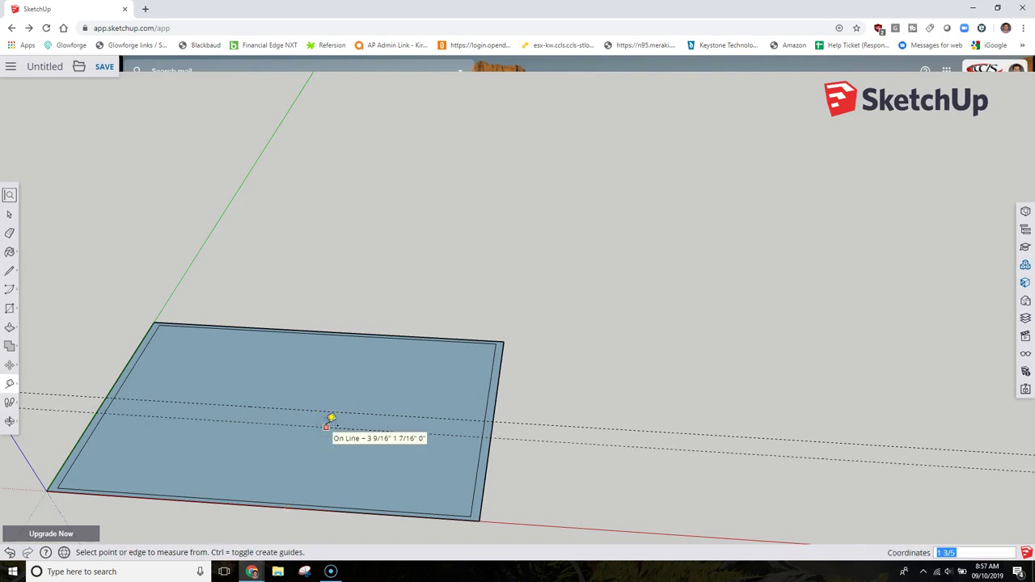
pyautogui.click(361, 437)
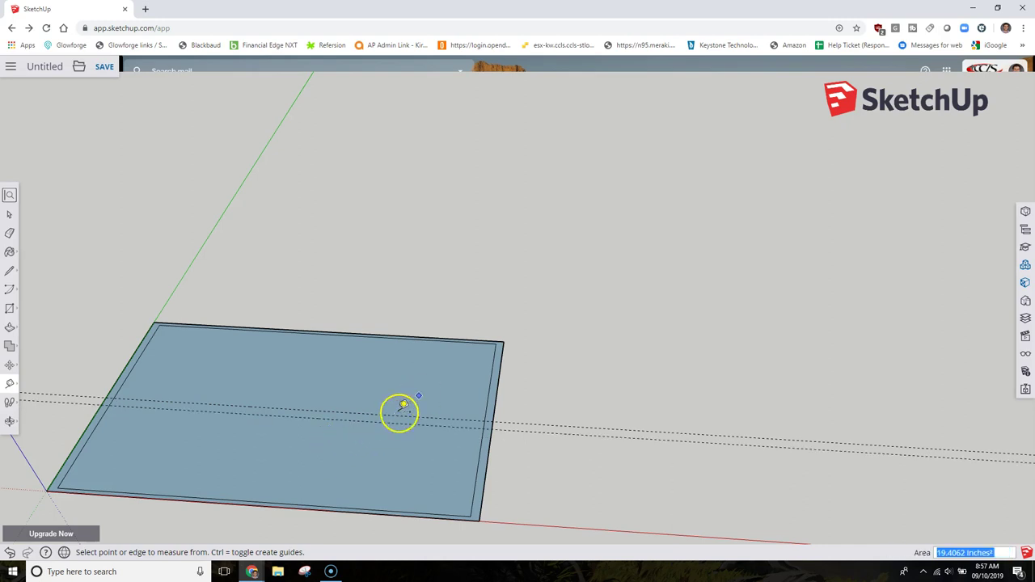
# Add guides 1 3/4" from the right and left edges, plus a second parallel guide for each
pyautogui.click(489, 453)
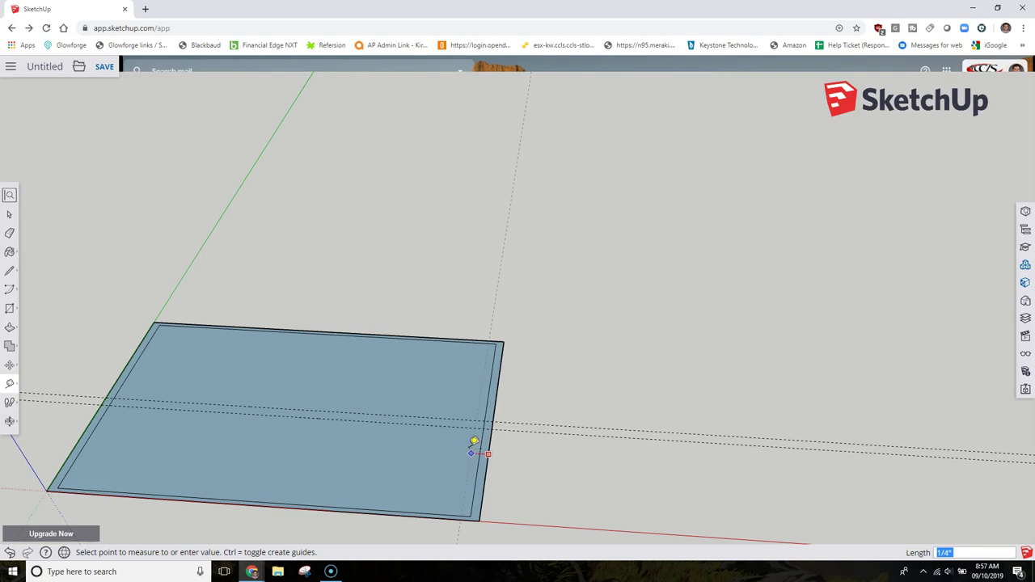
pyautogui.moveTo(445, 442); pyautogui.dragTo(393, 438)
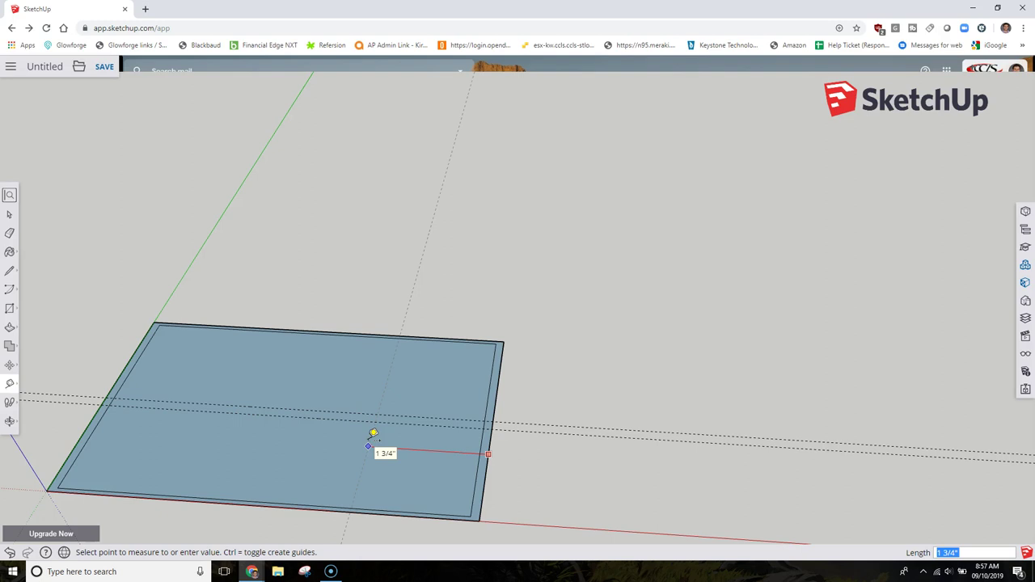
pyautogui.click(370, 443)
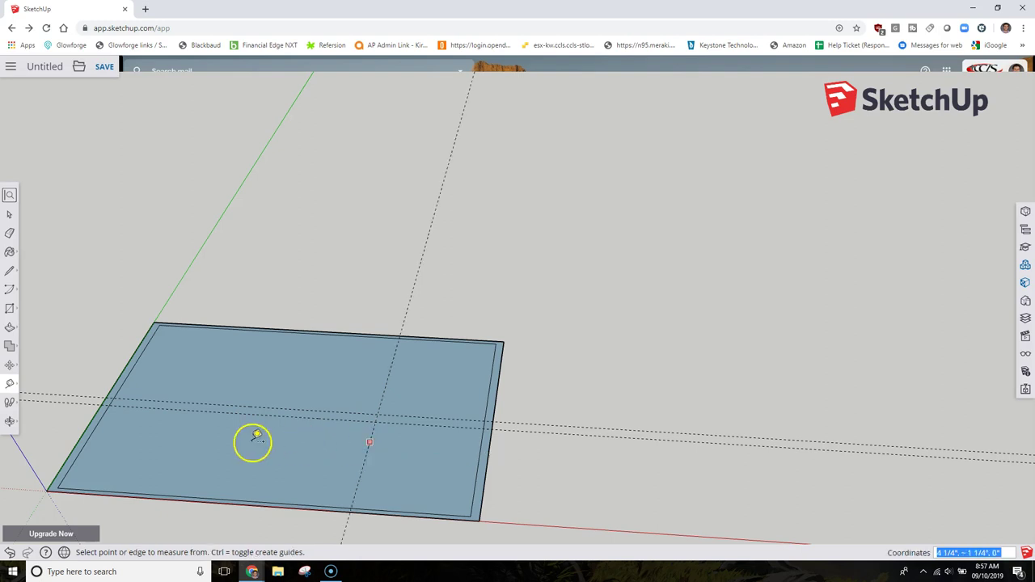
pyautogui.click(93, 419)
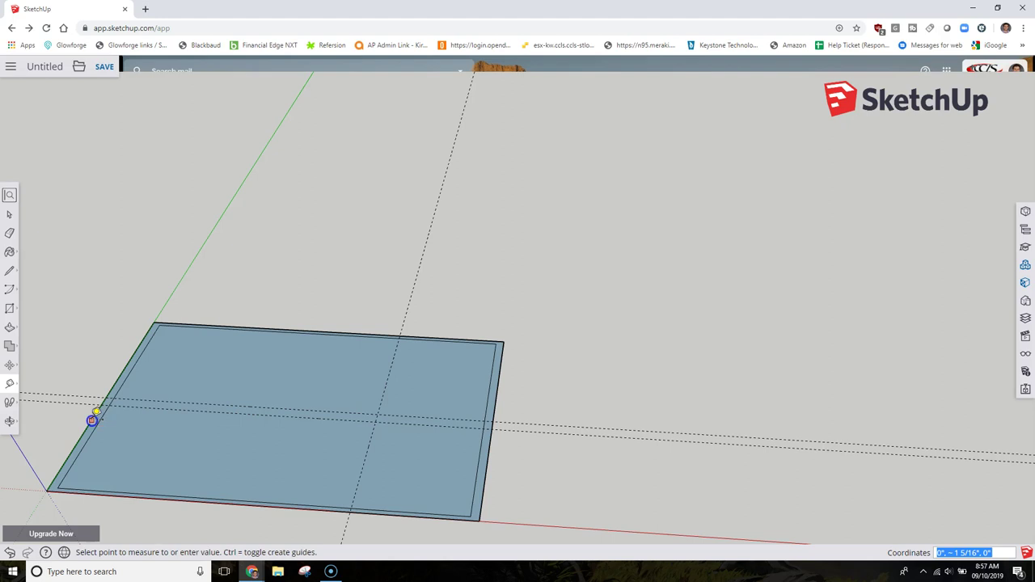
pyautogui.click(201, 428)
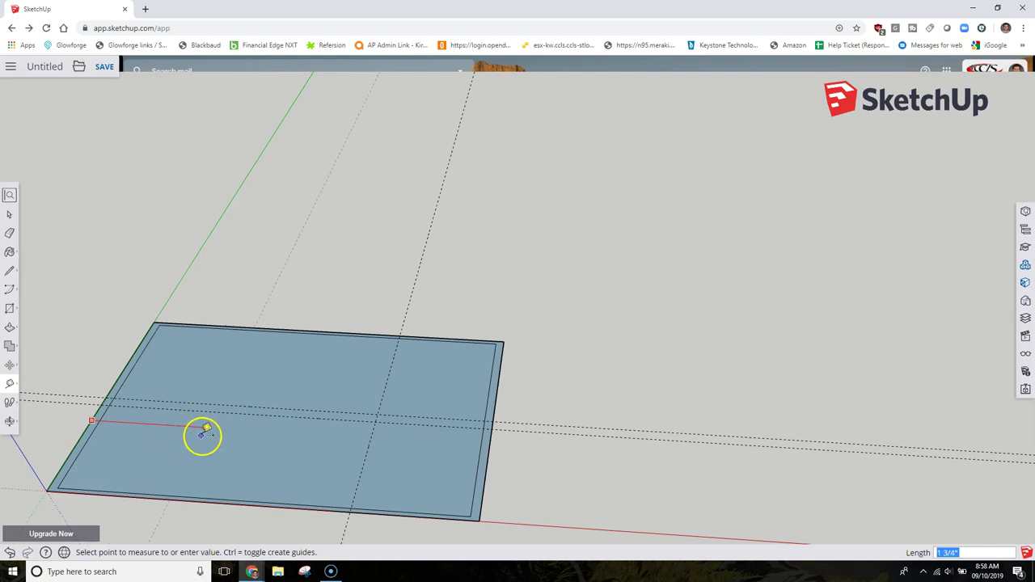
pyautogui.click(207, 429)
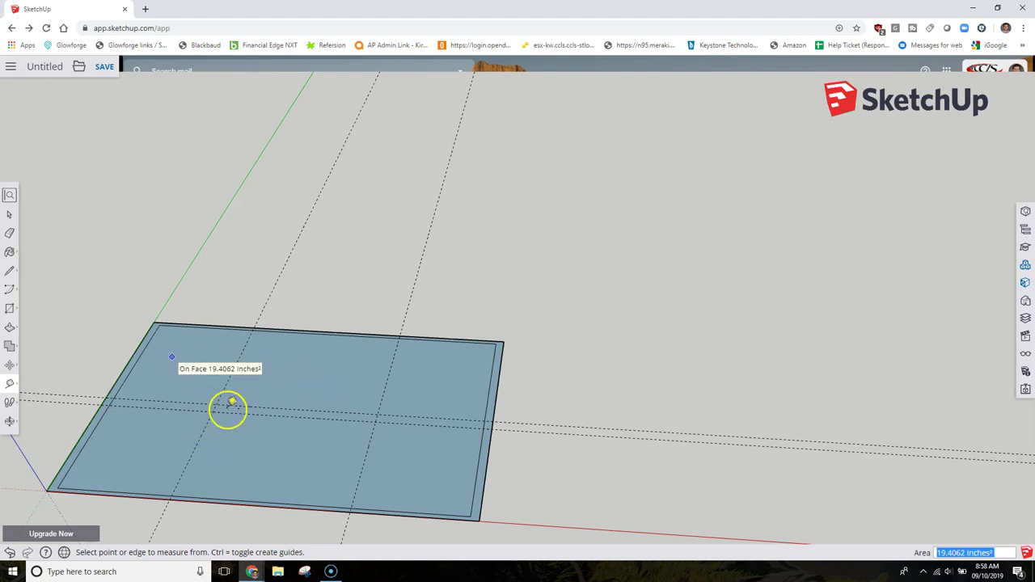
pyautogui.click(132, 356)
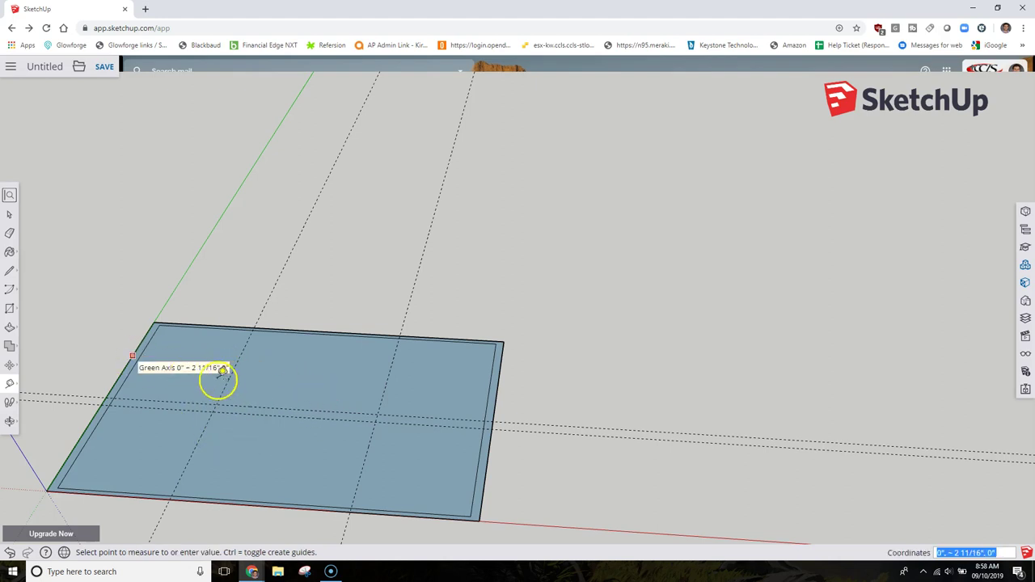
pyautogui.click(242, 377)
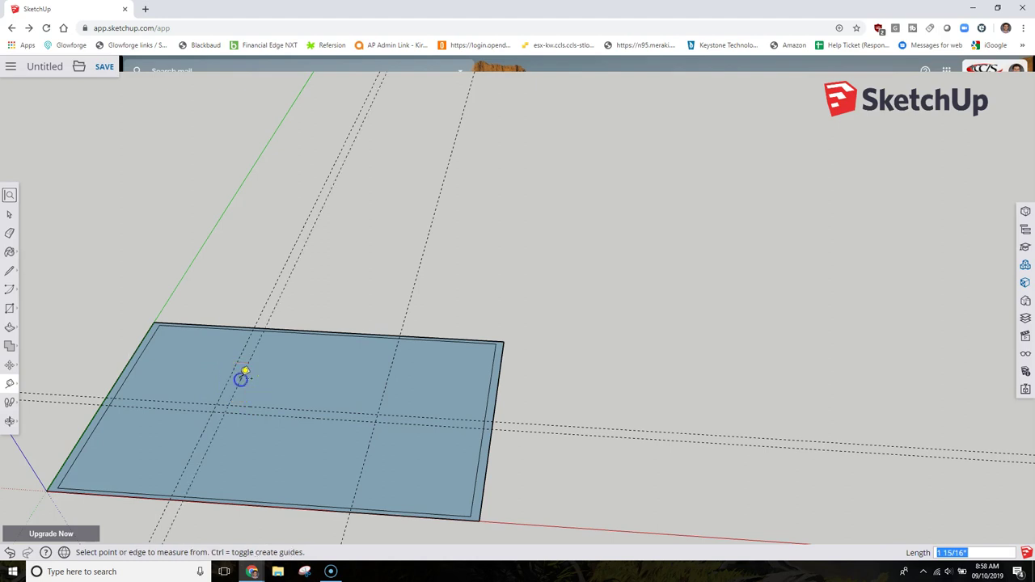
pyautogui.click(496, 400)
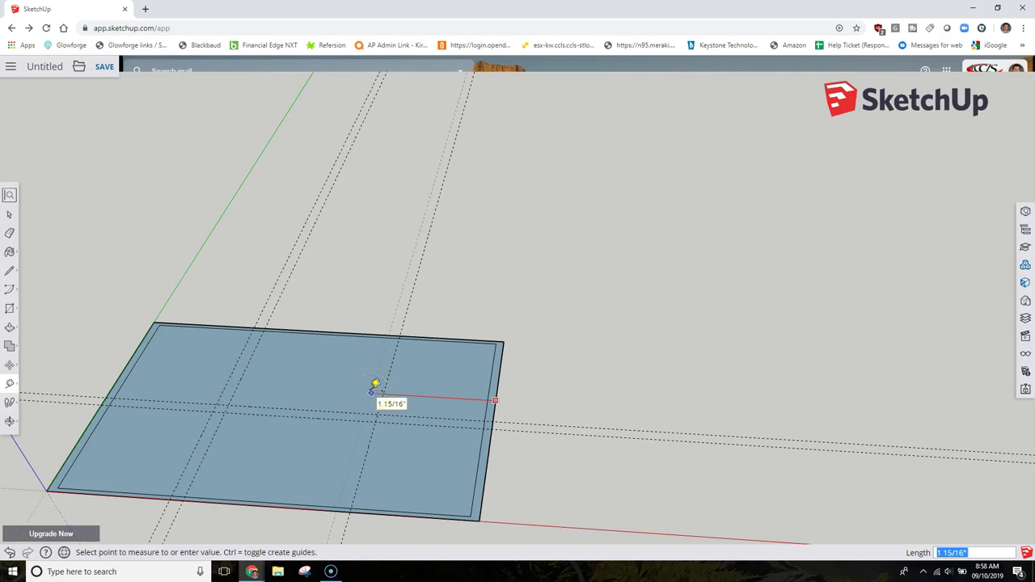
pyautogui.click(353, 370)
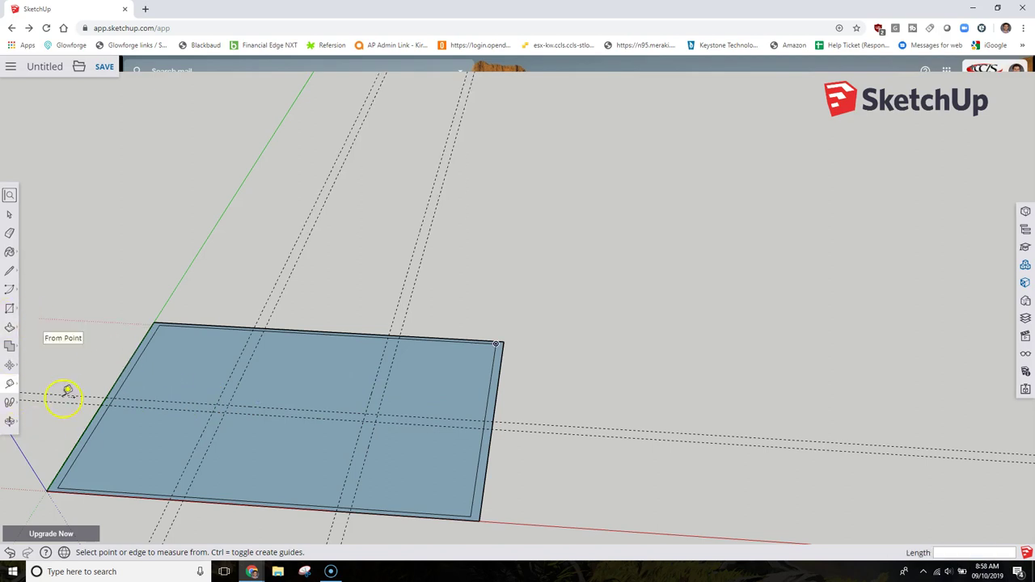
# Draw wall lines along the guides from the side edges up to the top edge
pyautogui.click(10, 271)
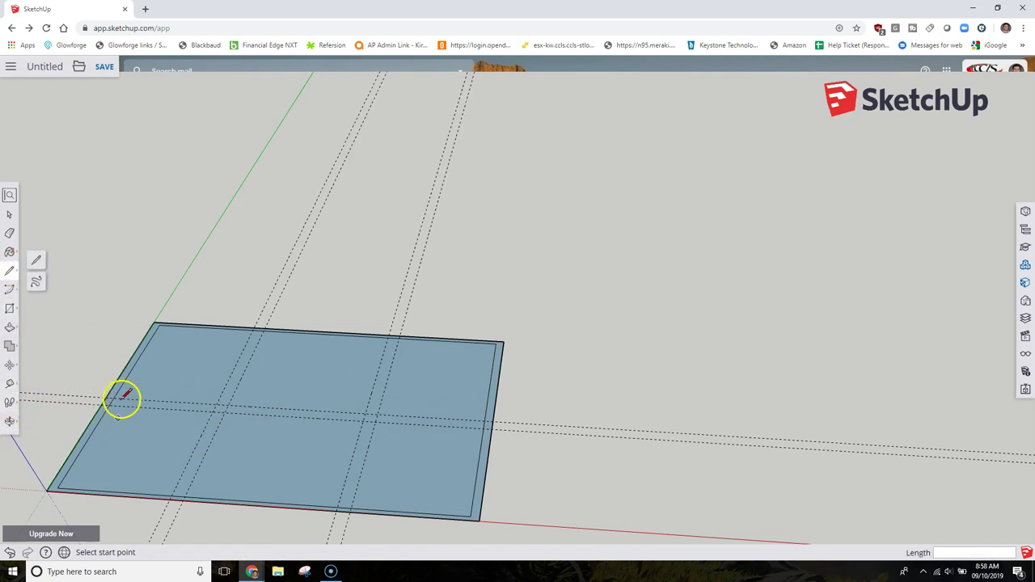
pyautogui.click(114, 398)
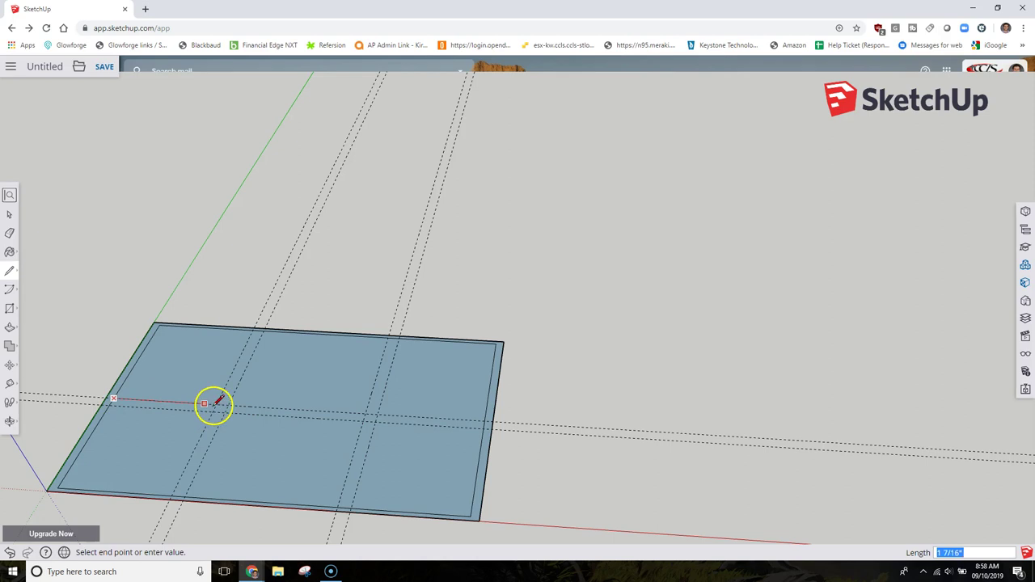
pyautogui.click(216, 403)
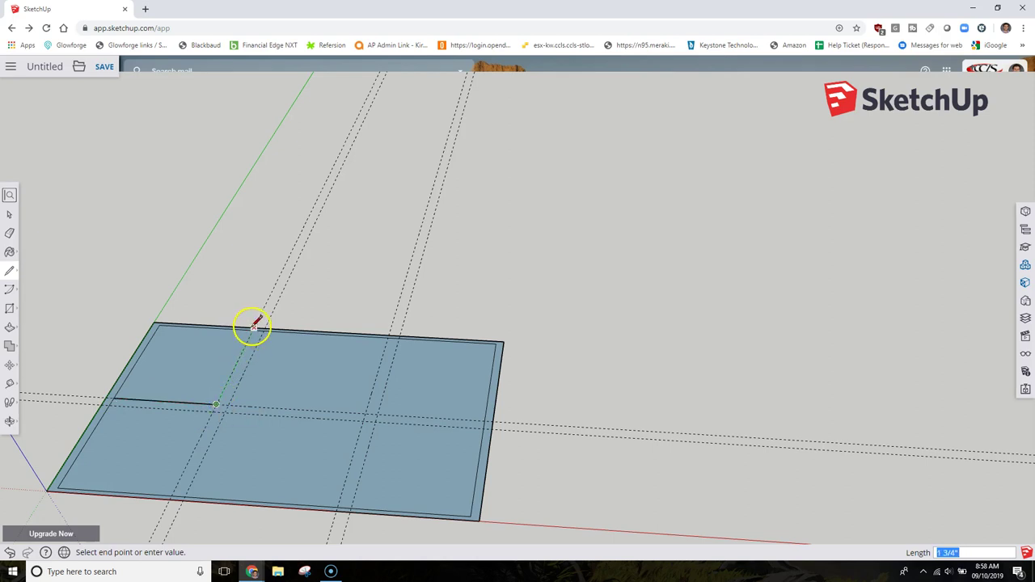
pyautogui.click(252, 329)
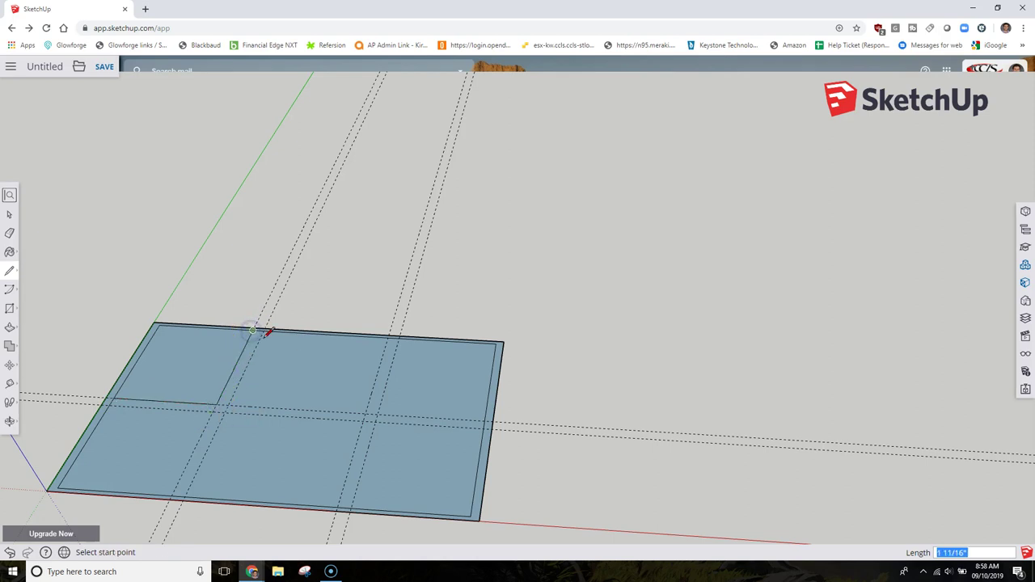
pyautogui.click(264, 330)
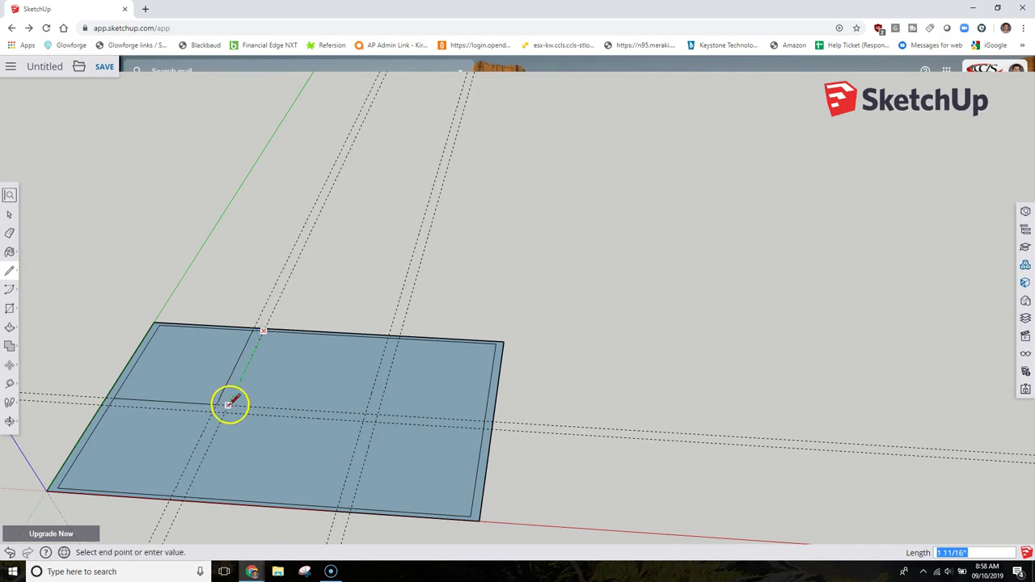
pyautogui.click(228, 404)
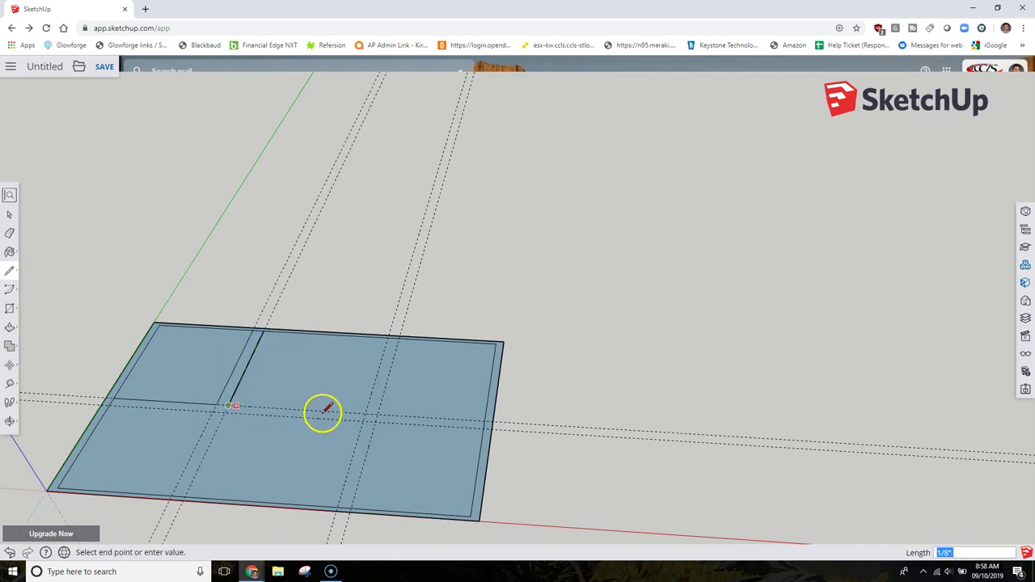
pyautogui.click(365, 413)
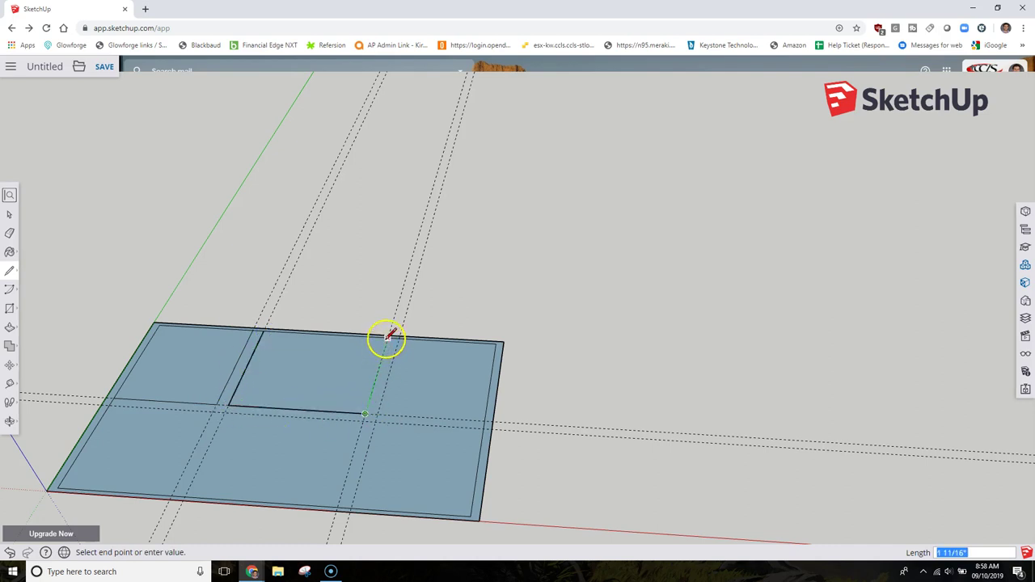
pyautogui.click(387, 338)
pyautogui.click(377, 414)
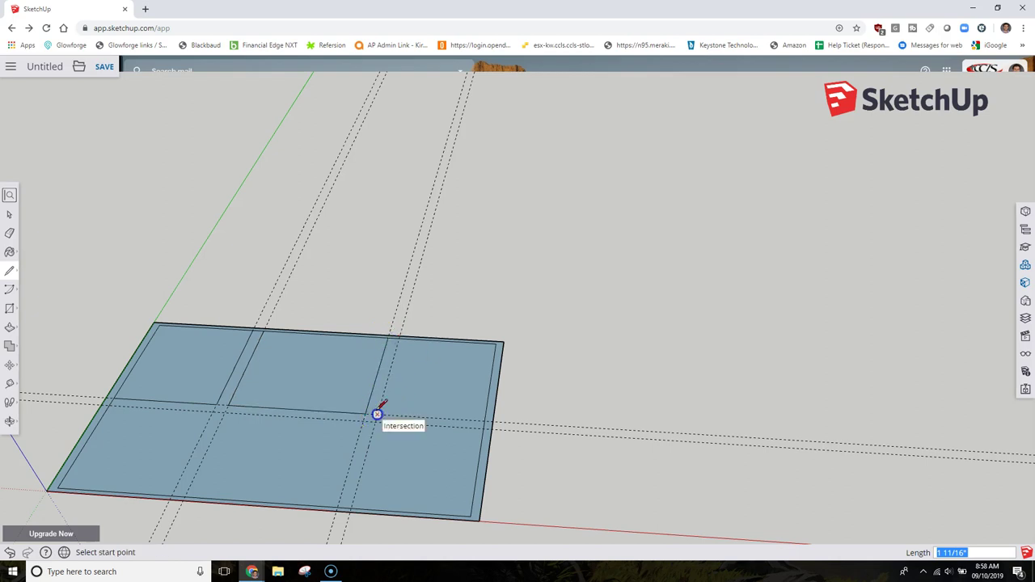
pyautogui.click(400, 336)
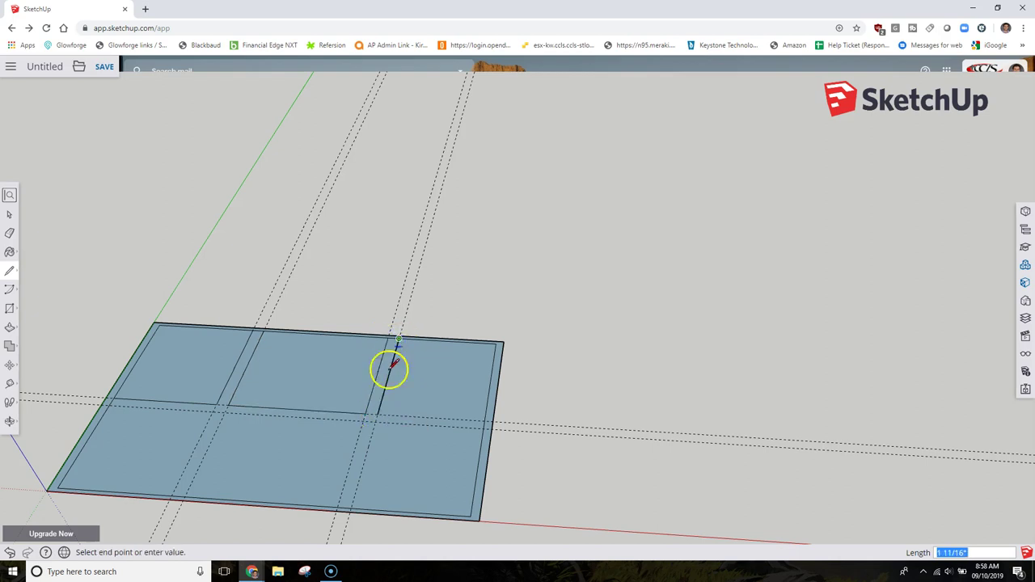
pyautogui.click(484, 421)
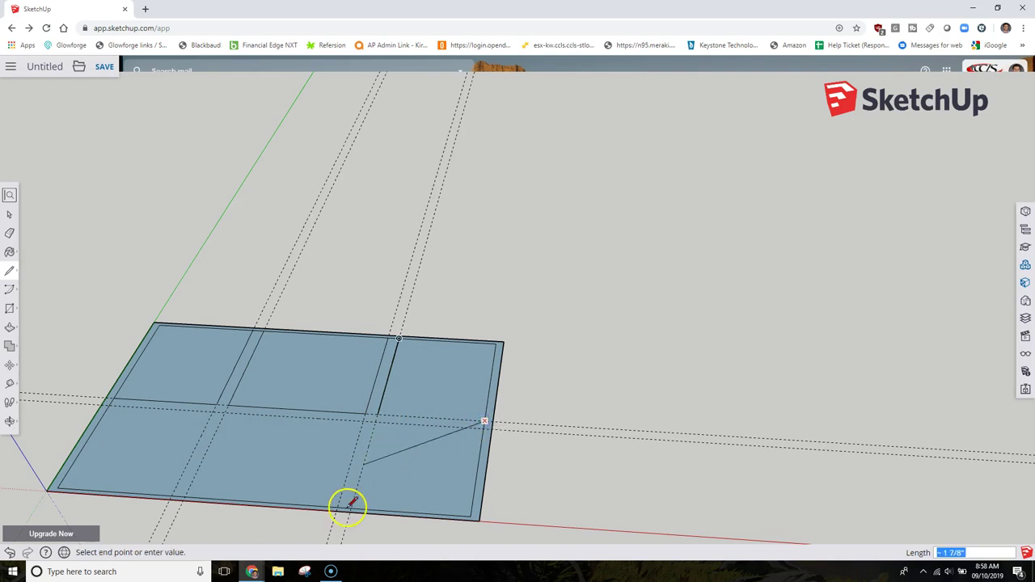
pyautogui.click(376, 414)
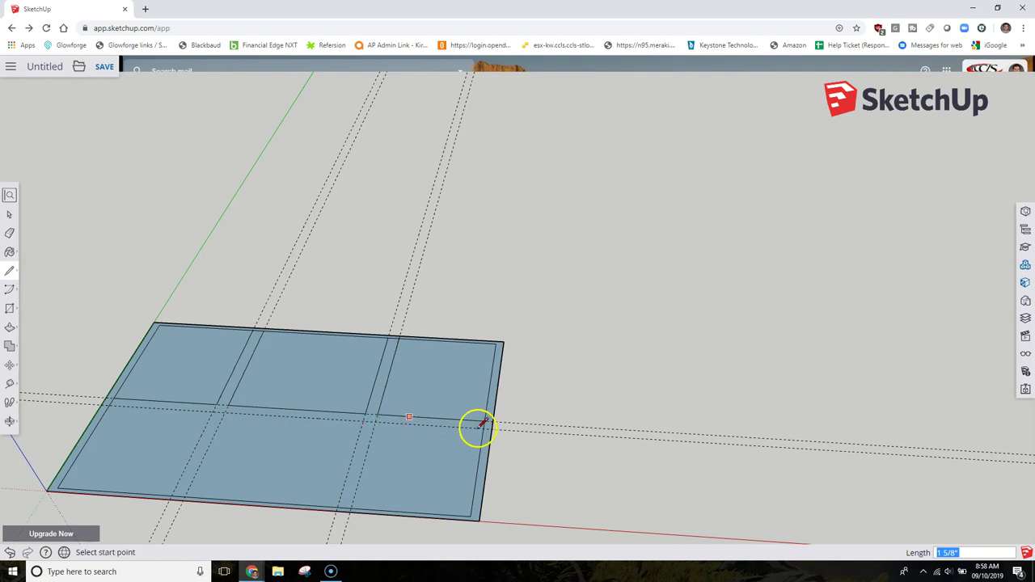
# Draw the lower wall lines from the guide intersections down to the bottom edge, joining the left edge
pyautogui.moveTo(482, 428); pyautogui.dragTo(376, 421)
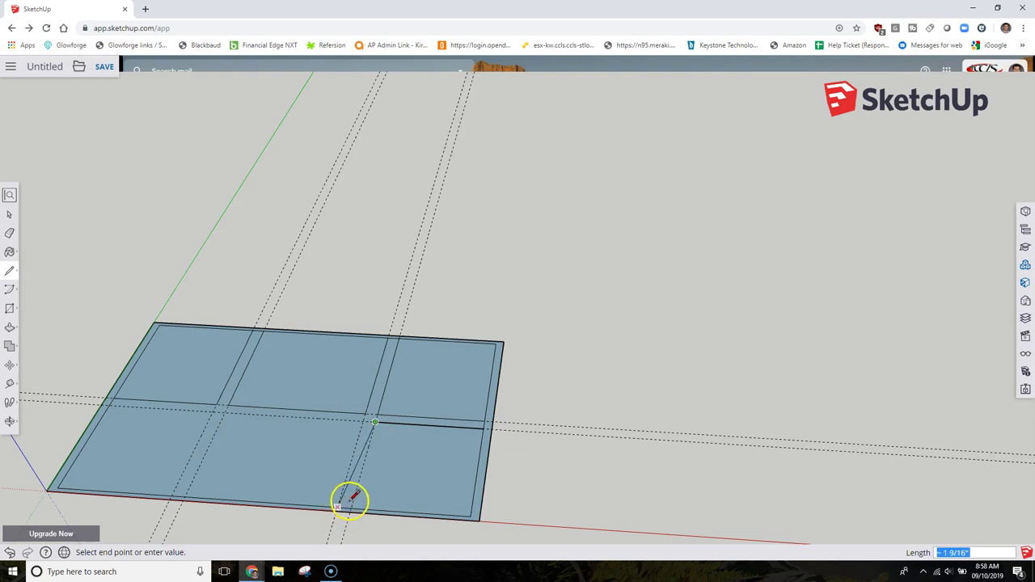
pyautogui.click(352, 507)
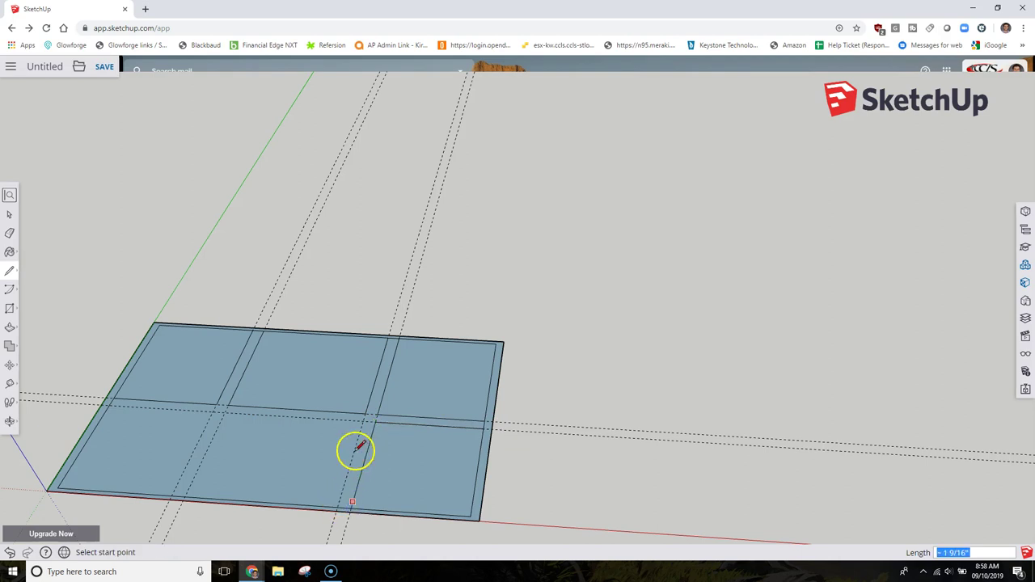
pyautogui.click(224, 413)
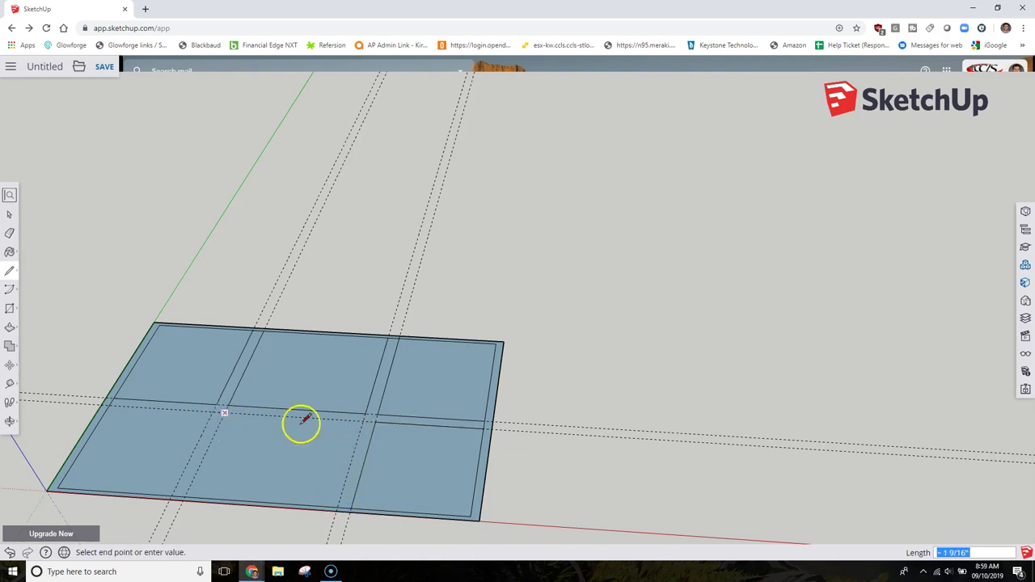
pyautogui.click(363, 420)
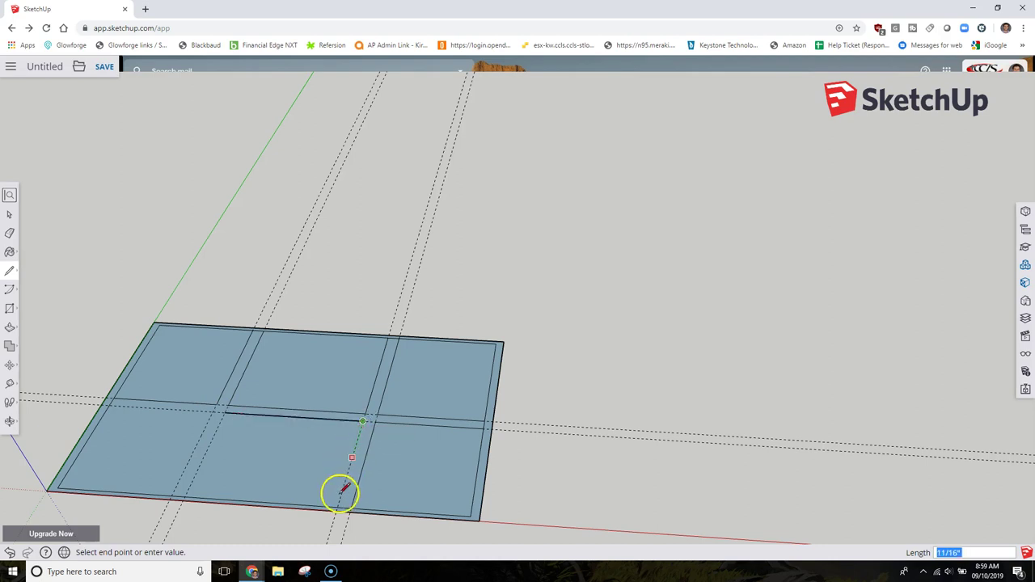
pyautogui.click(337, 507)
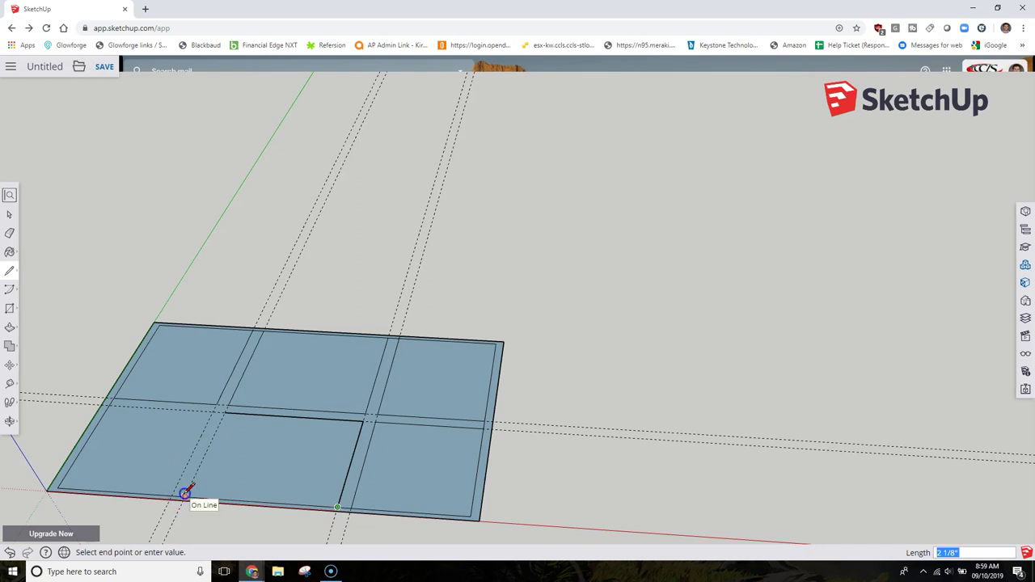
pyautogui.press('Escape')
pyautogui.click(225, 413)
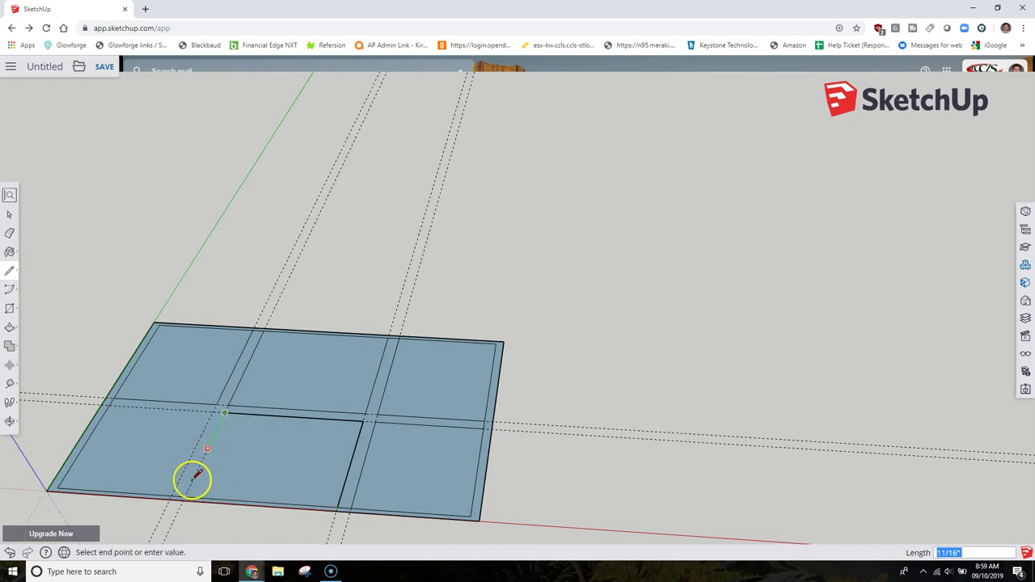
pyautogui.click(186, 495)
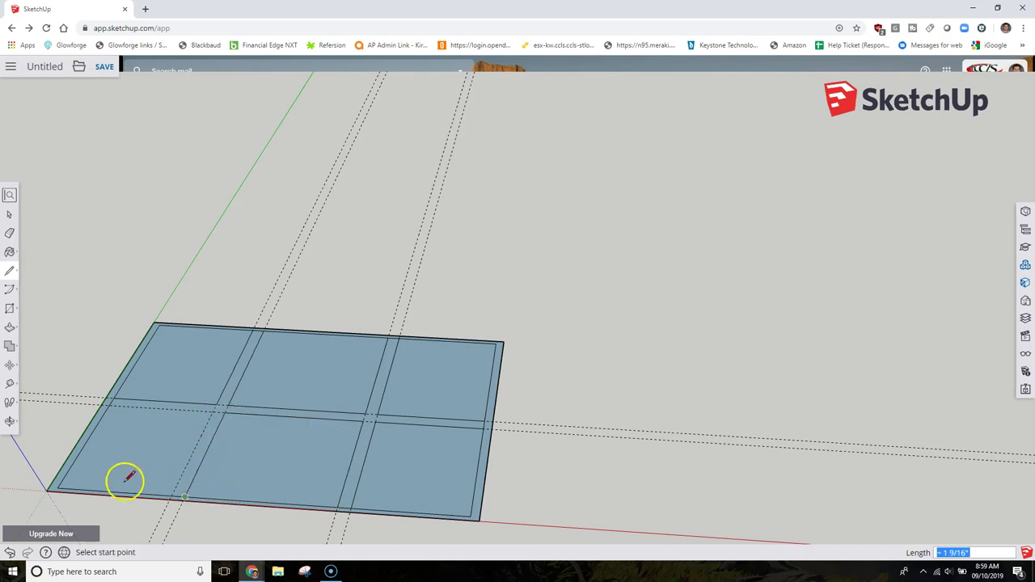
pyautogui.click(212, 411)
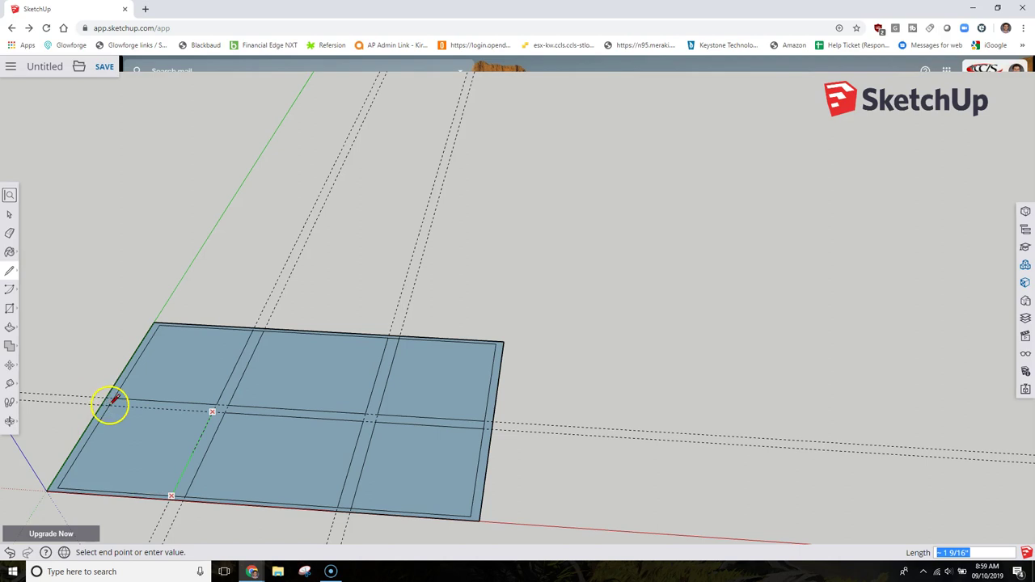
pyautogui.click(126, 483)
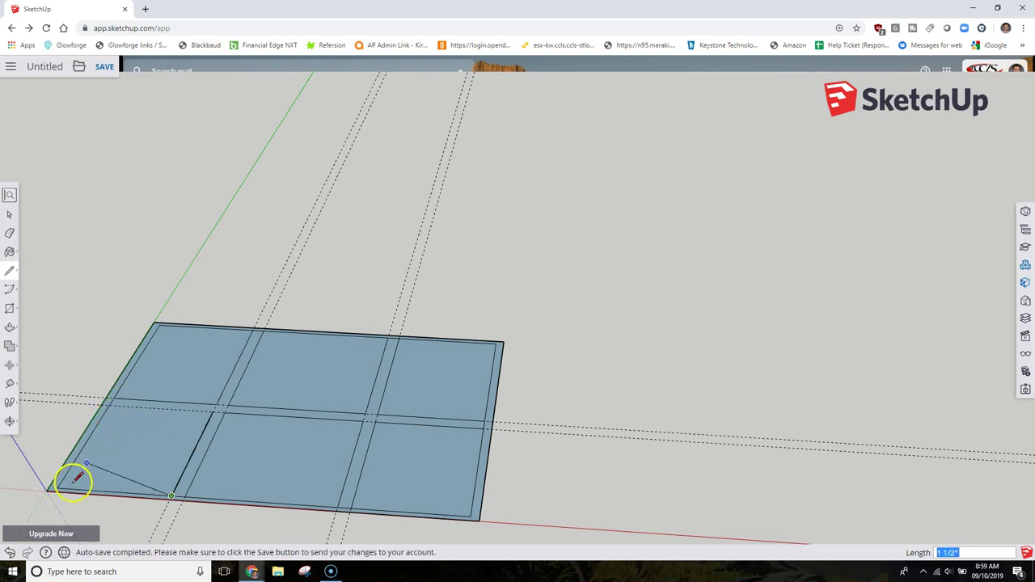
pyautogui.click(58, 485)
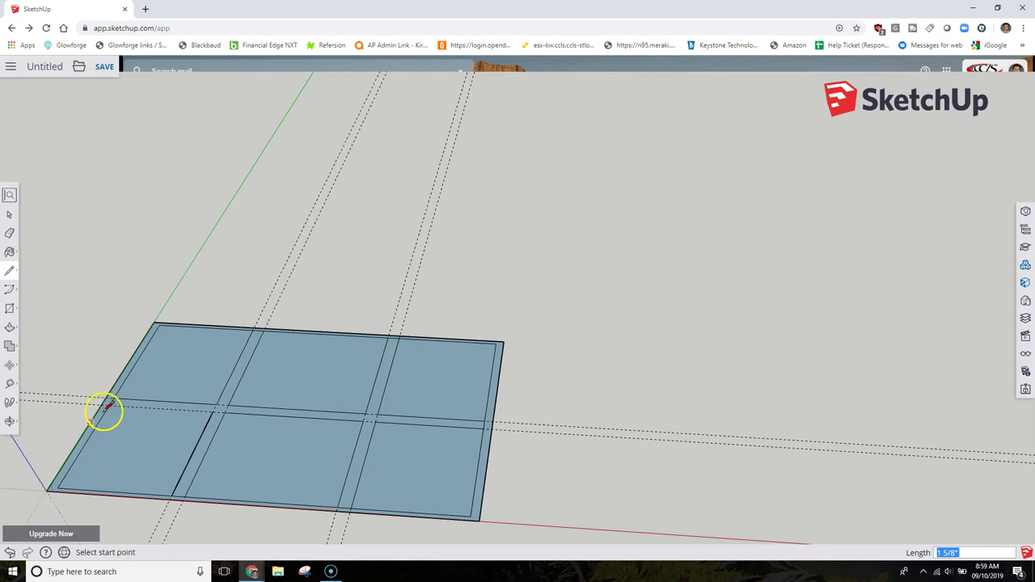
pyautogui.click(111, 405)
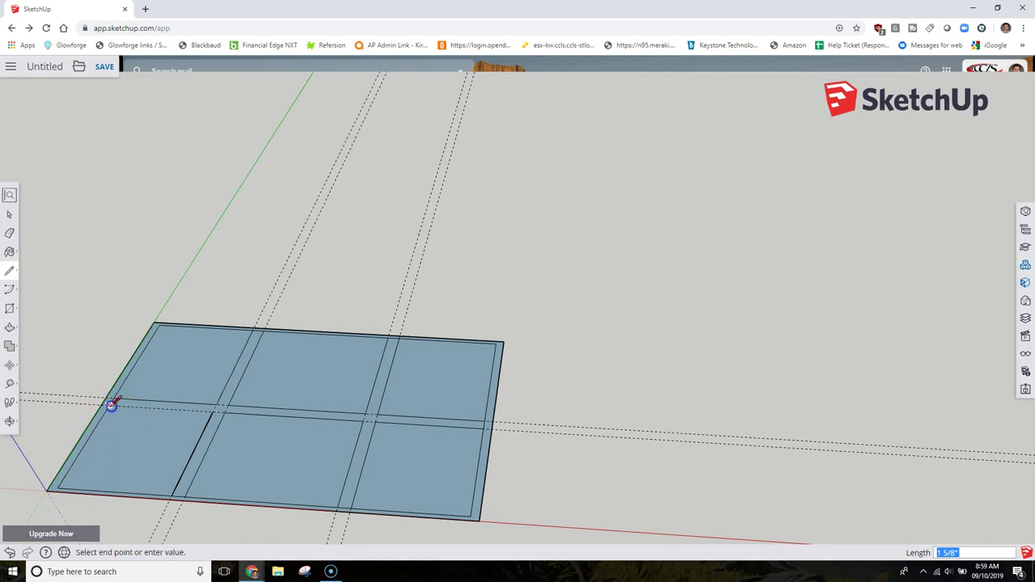
pyautogui.click(211, 411)
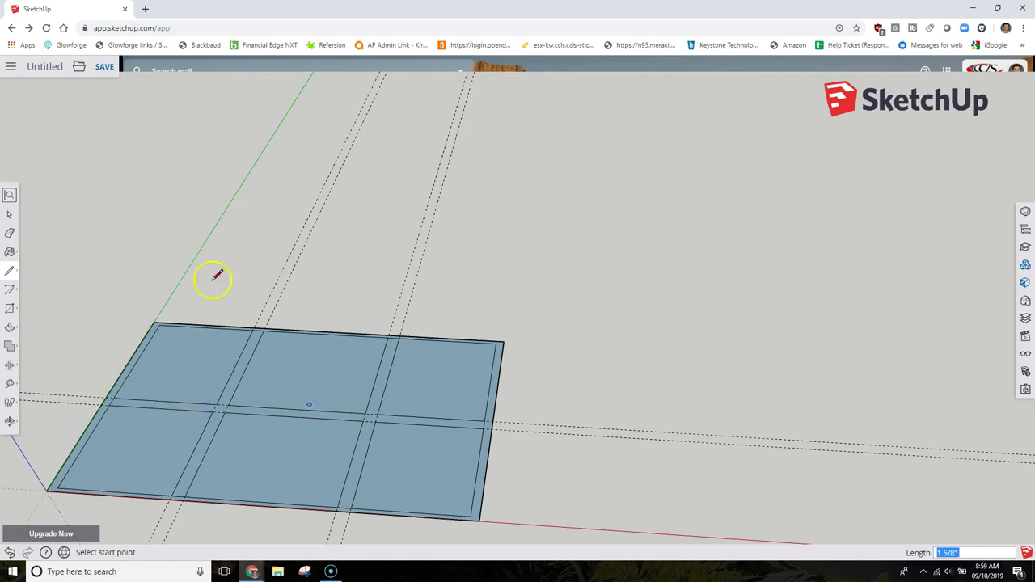
# Sweep the Eraser across every dashed guide line until none remain
pyautogui.click(10, 232)
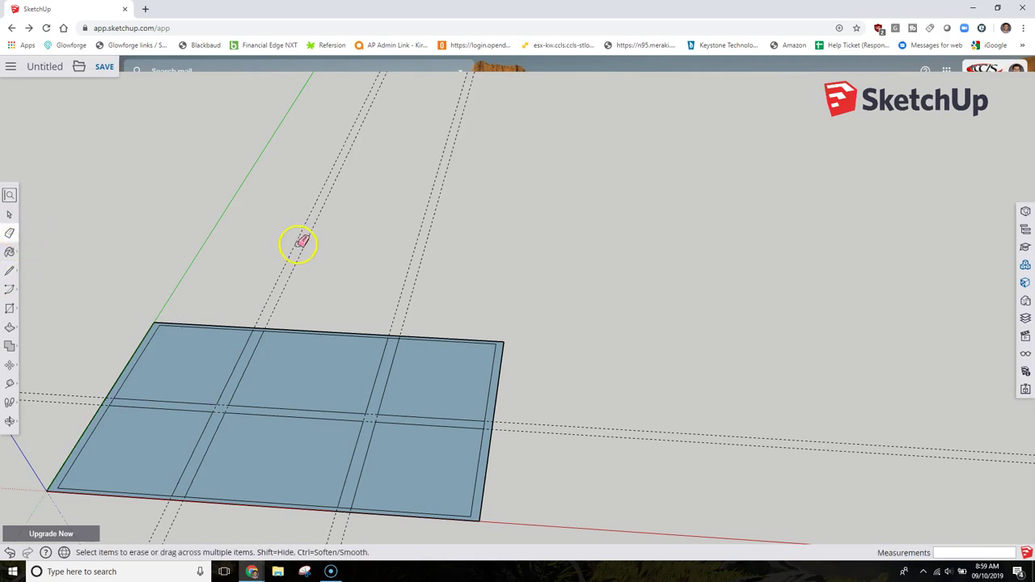
pyautogui.moveTo(289, 245)
pyautogui.mouseDown()
pyautogui.moveTo(444, 258)
pyautogui.moveTo(419, 271)
pyautogui.mouseUp()
pyautogui.moveTo(296, 271)
pyautogui.mouseDown()
pyautogui.moveTo(560, 406)
pyautogui.moveTo(559, 432)
pyautogui.mouseUp()
pyautogui.scroll(2, 504, 425)
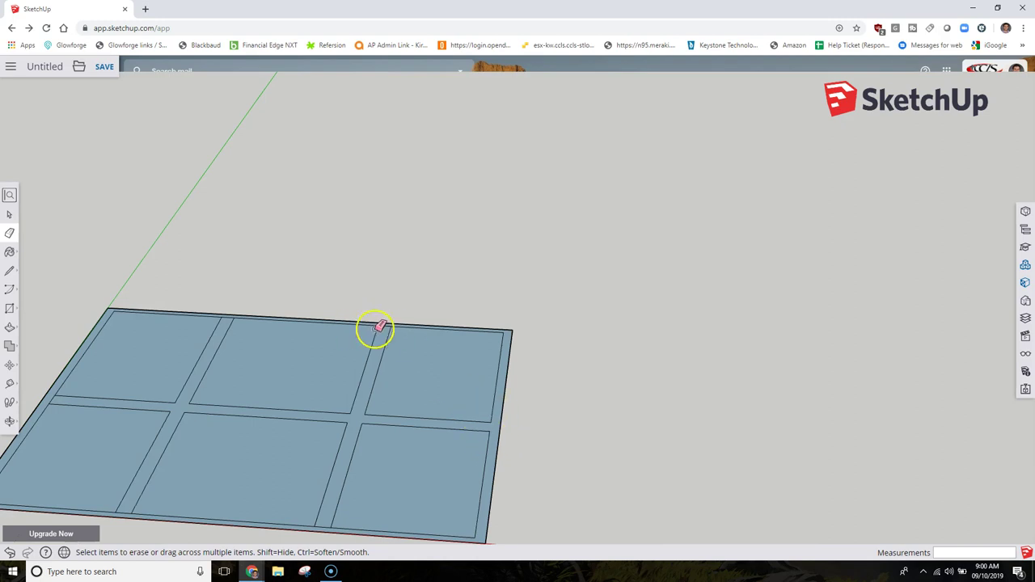
pyautogui.scroll(1, 377, 324)
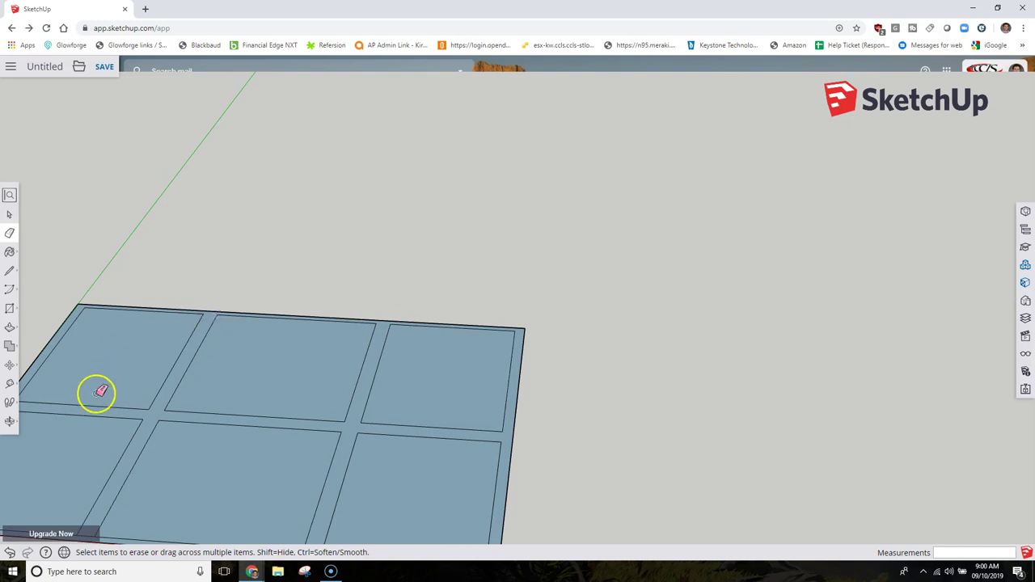
pyautogui.scroll(-3, 296, 460)
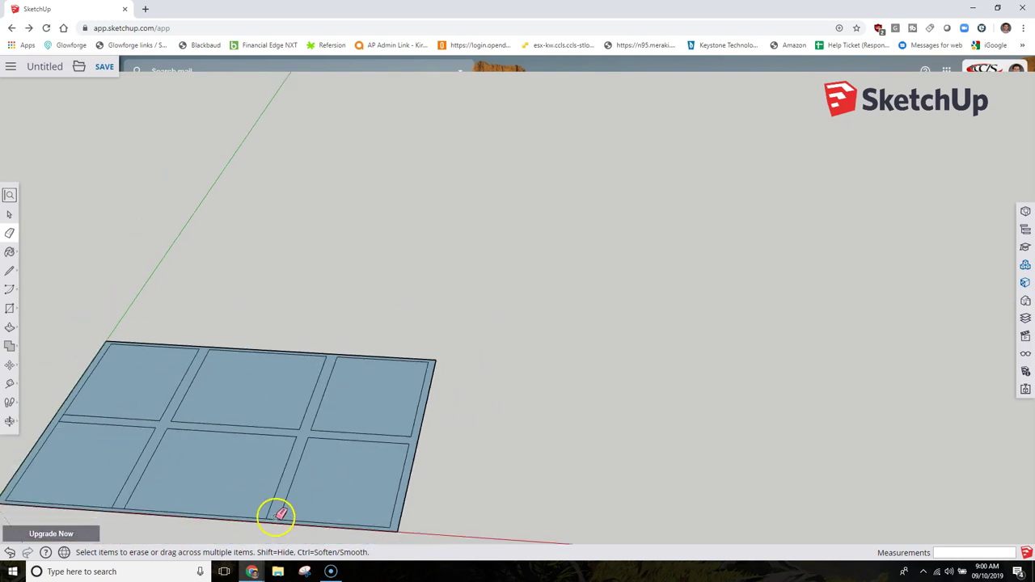
pyautogui.moveTo(278, 512)
pyautogui.mouseDown()
pyautogui.moveTo(150, 518)
pyautogui.moveTo(122, 509)
pyautogui.moveTo(57, 451)
pyautogui.moveTo(65, 419)
pyautogui.moveTo(111, 413)
pyautogui.moveTo(208, 432)
pyautogui.moveTo(109, 363)
pyautogui.moveTo(25, 396)
pyautogui.mouseUp()
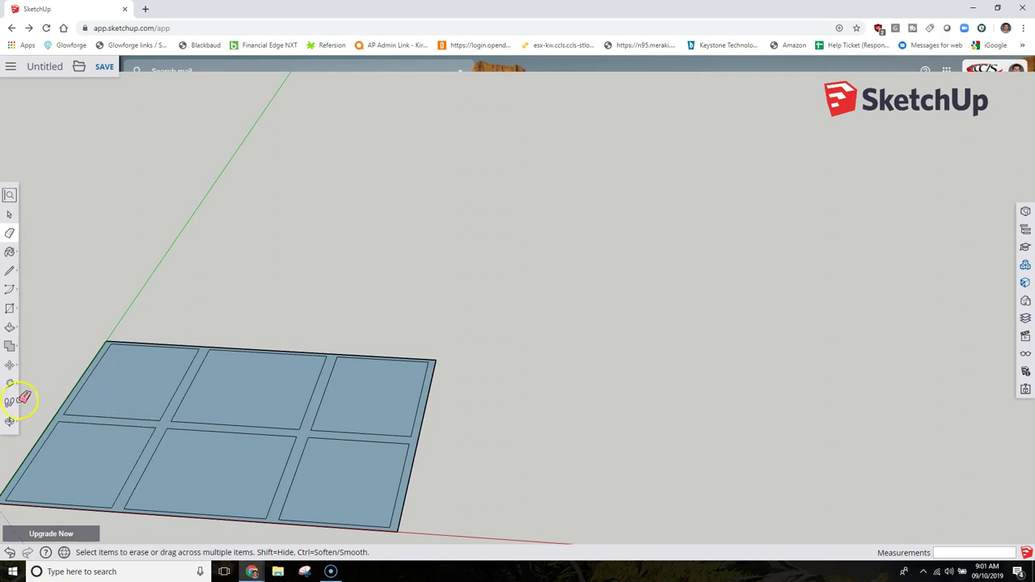
# Push/Pull each of the six cells up into matching 3/16" blocks
pyautogui.click(10, 327)
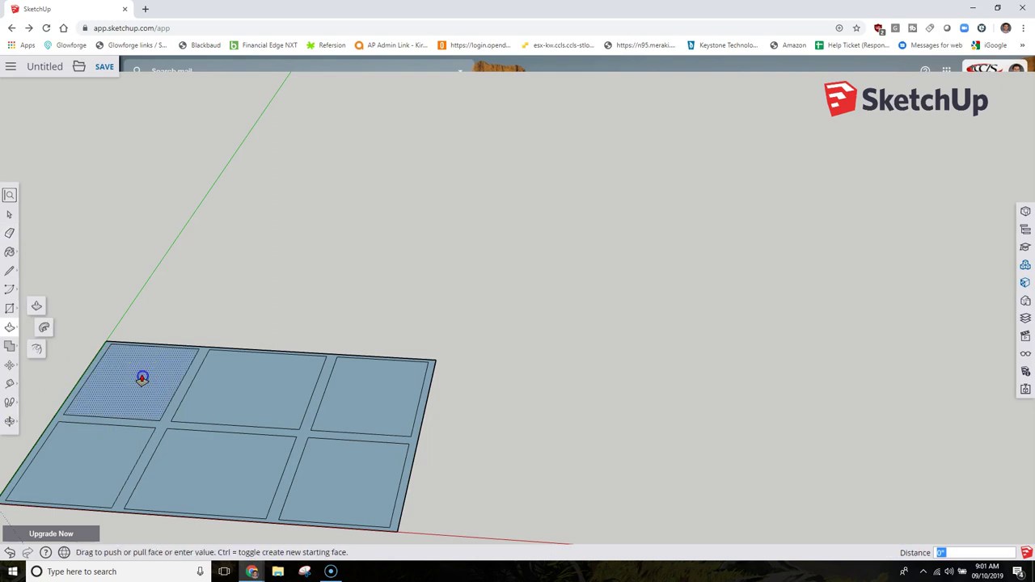
pyautogui.moveTo(142, 379); pyautogui.dragTo(138, 365)
pyautogui.moveTo(223, 393); pyautogui.dragTo(227, 391)
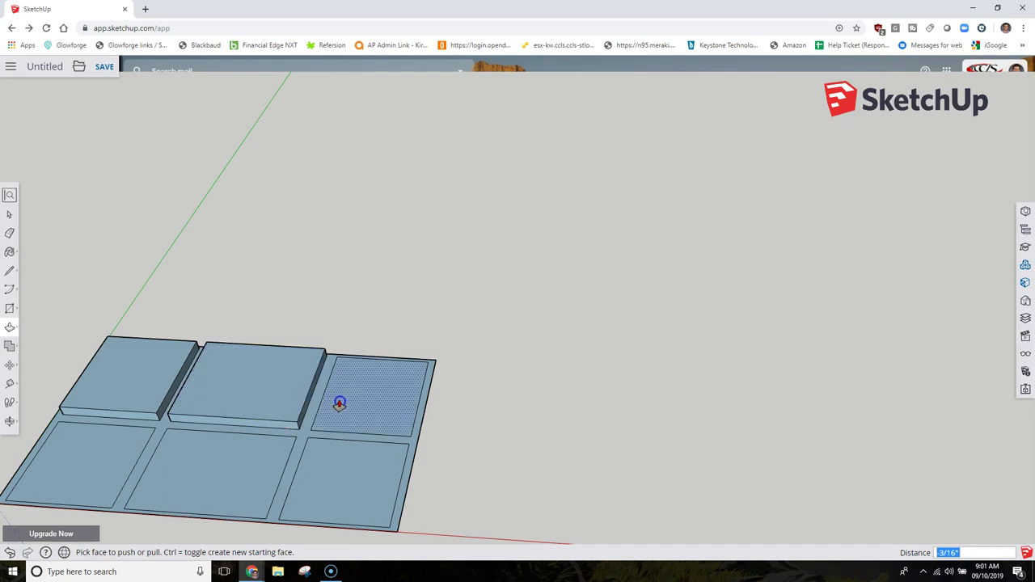
pyautogui.moveTo(339, 402); pyautogui.dragTo(242, 403)
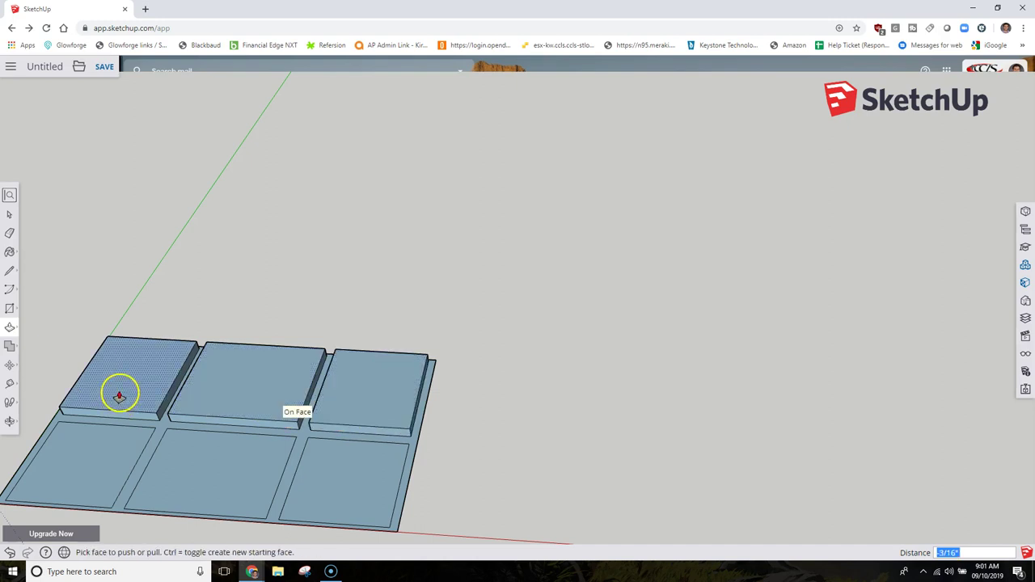
pyautogui.moveTo(121, 393); pyautogui.dragTo(317, 377)
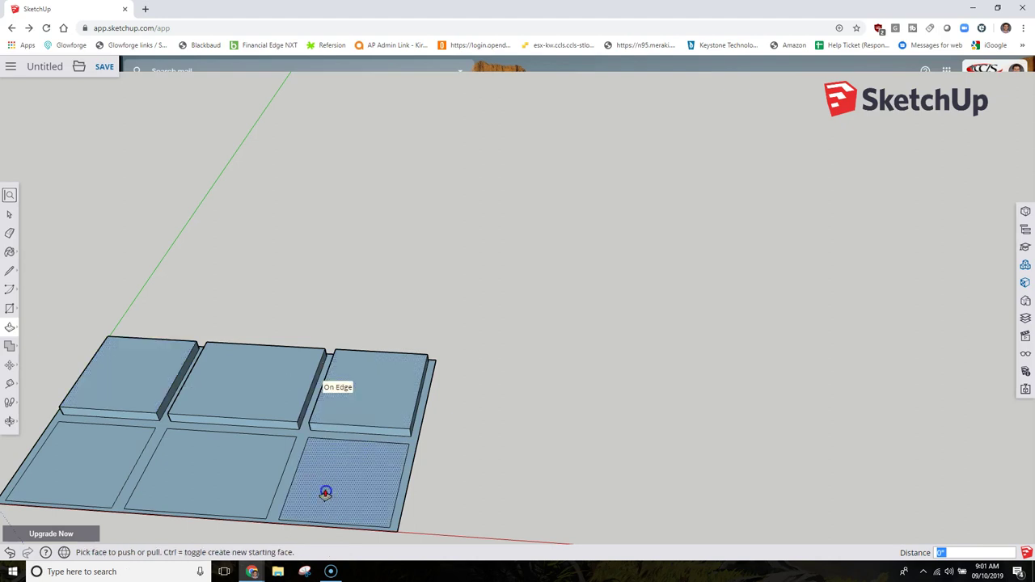
pyautogui.moveTo(326, 492); pyautogui.dragTo(188, 416)
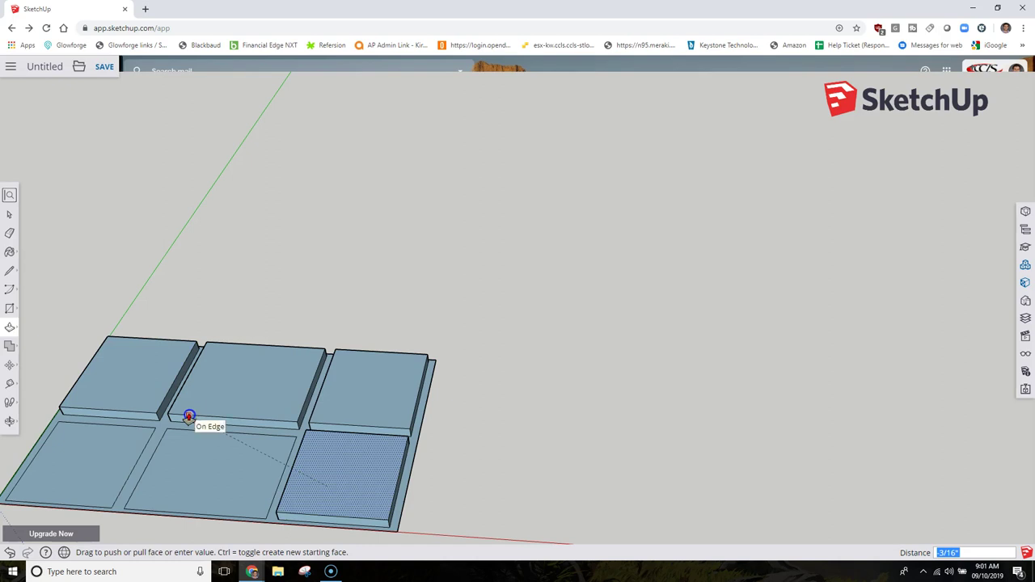
pyautogui.click(213, 466)
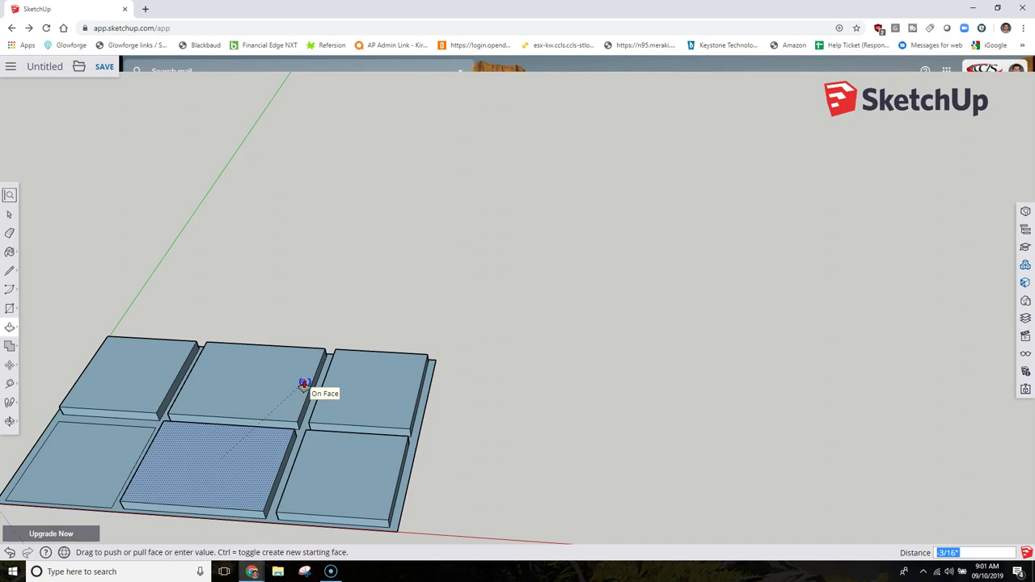
pyautogui.click(259, 398)
pyautogui.click(92, 460)
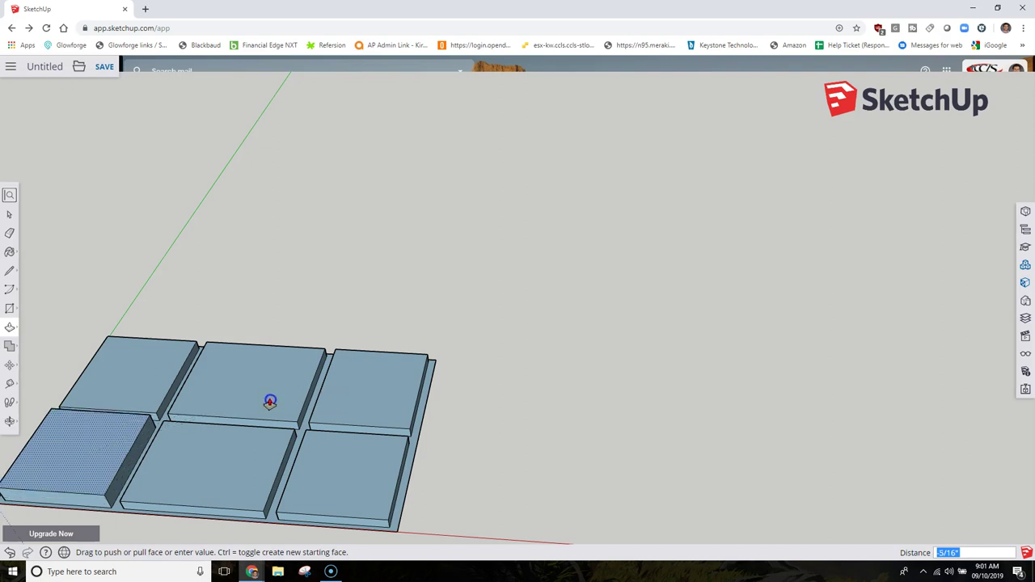
pyautogui.click(247, 418)
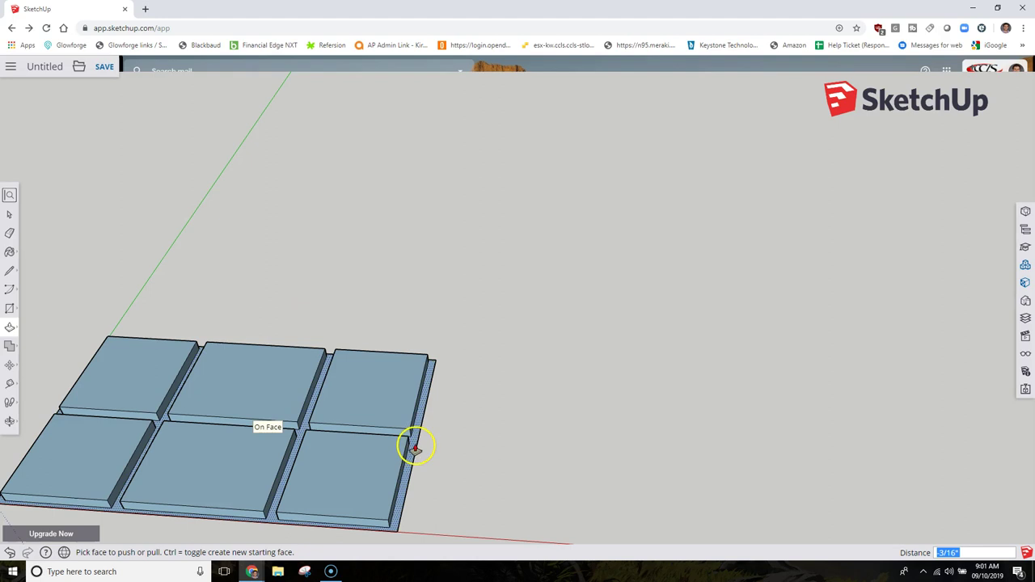
# Raise the grid frame 3 1/4" into walls, undoing the overly tall extrusion
pyautogui.click(415, 445)
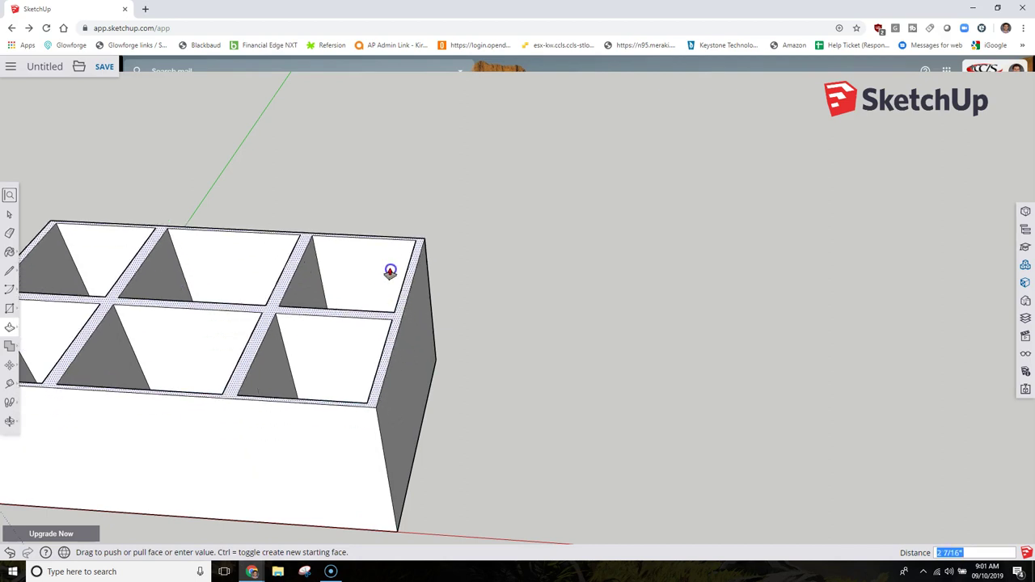
pyautogui.click(389, 275)
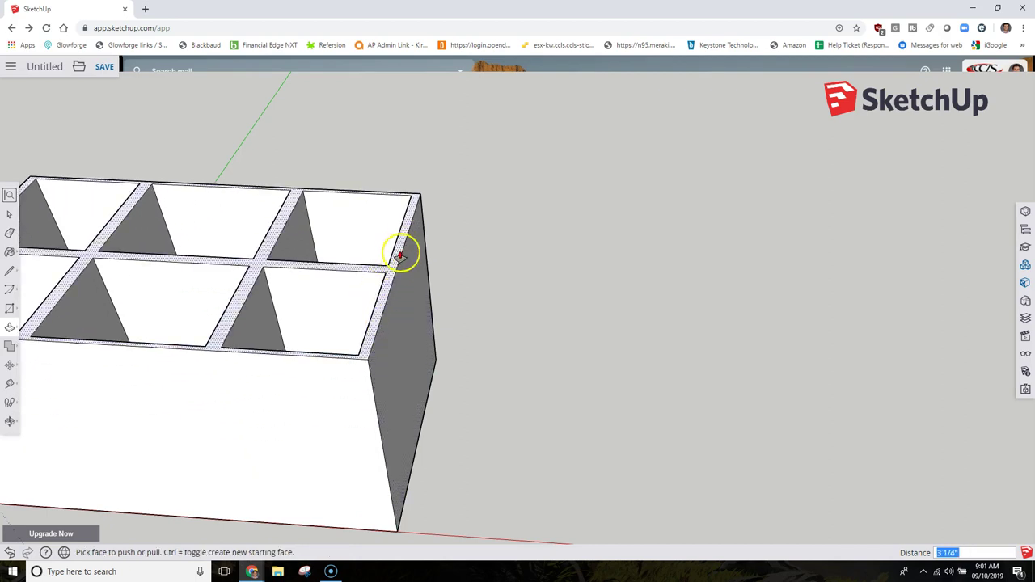
pyautogui.moveTo(398, 237); pyautogui.dragTo(398, 283)
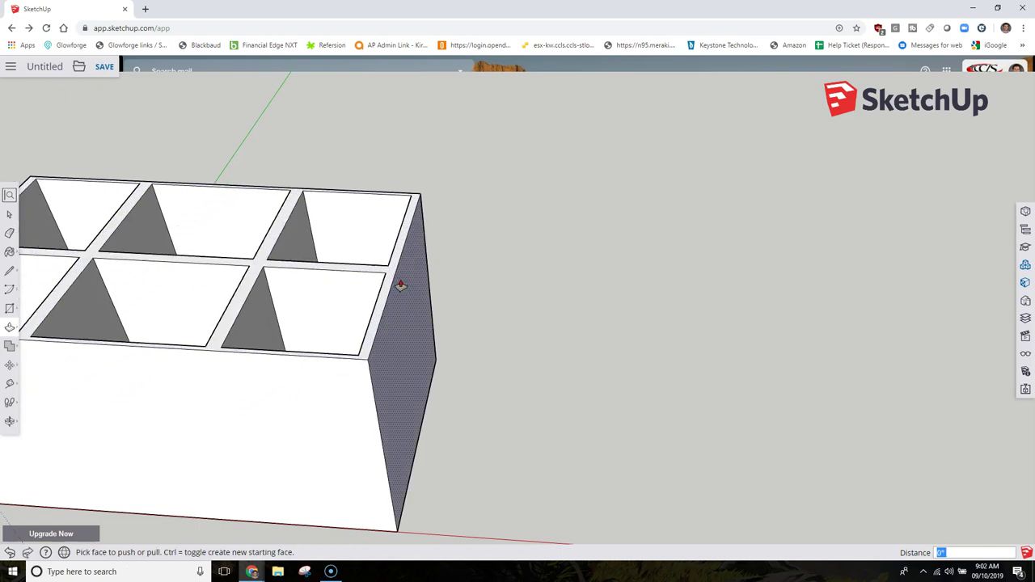
pyautogui.hotkey('ctrl', 'z')
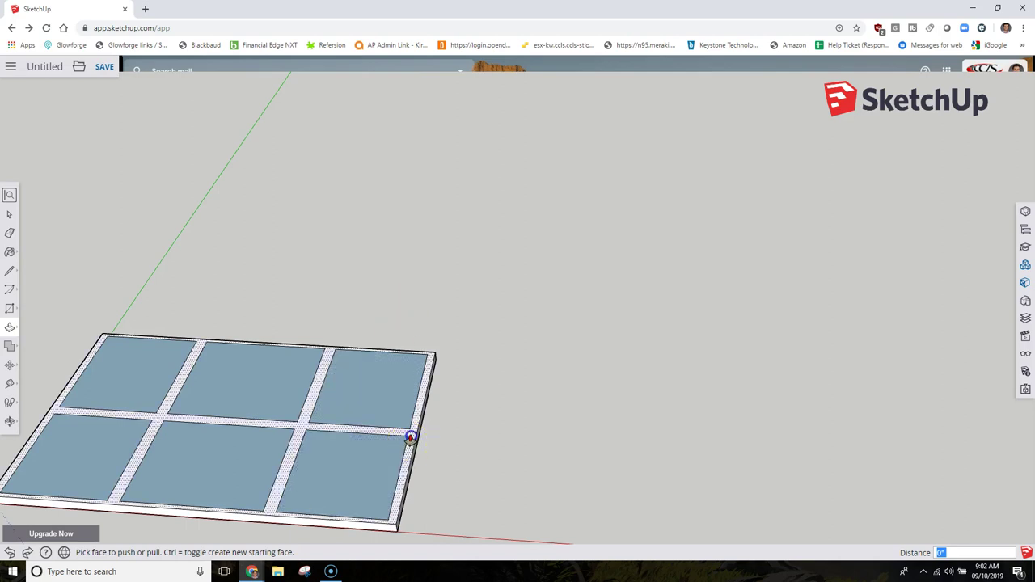
pyautogui.moveTo(410, 437); pyautogui.dragTo(416, 291)
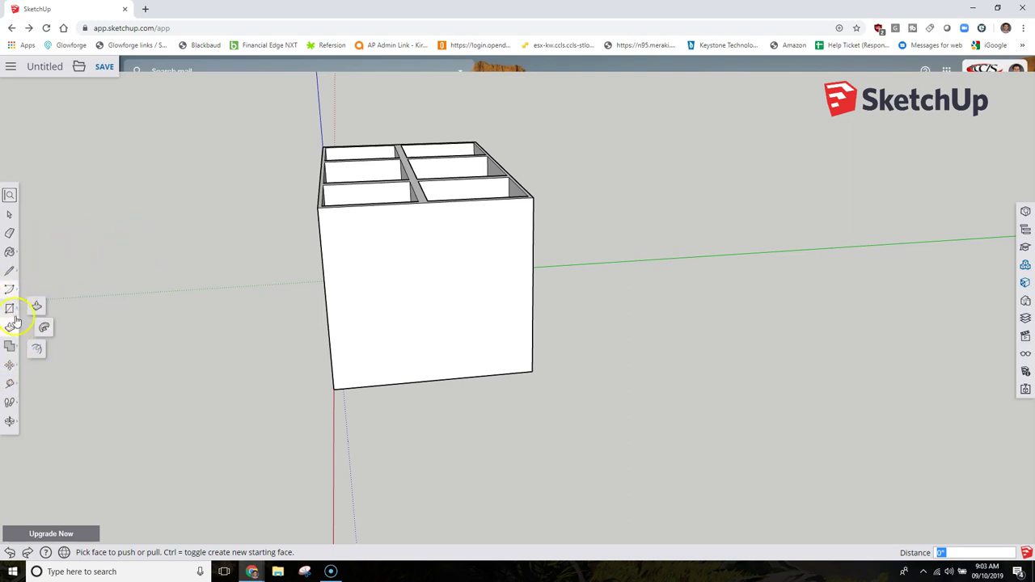
# Draw four small hexagons in a 2-by-2 arrangement on the box's end face
pyautogui.click(13, 312)
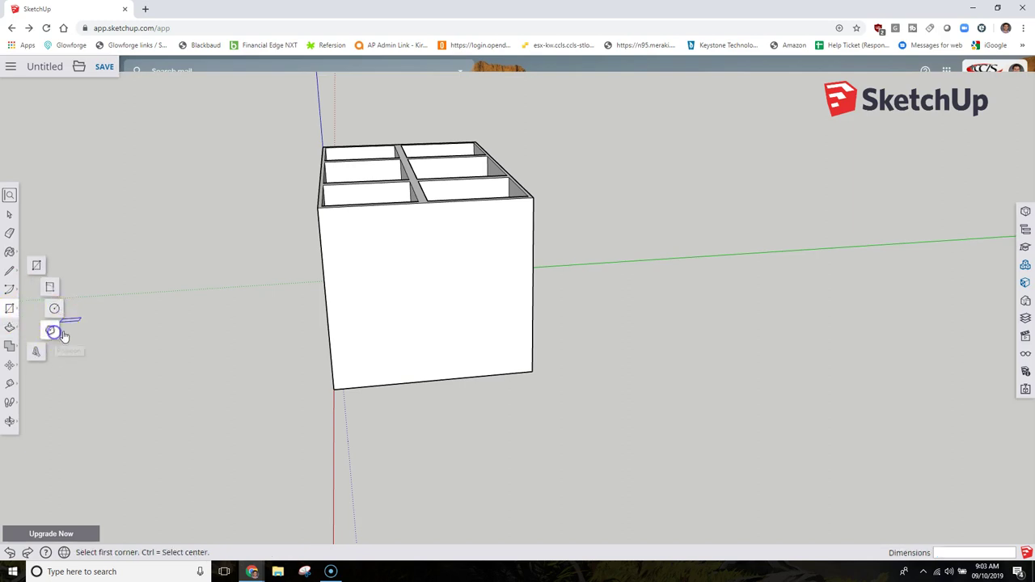
pyautogui.click(51, 331)
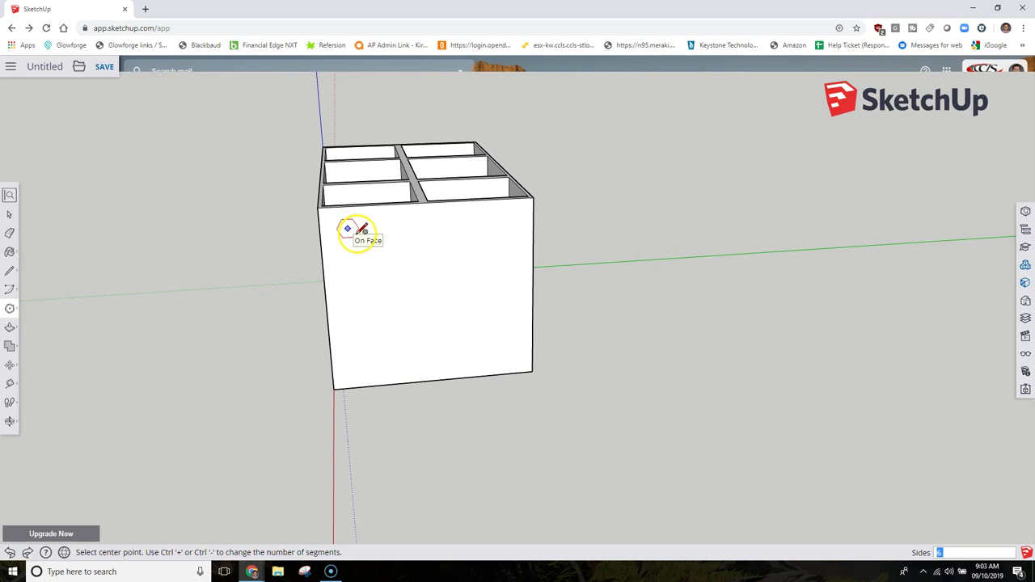
pyautogui.click(357, 233)
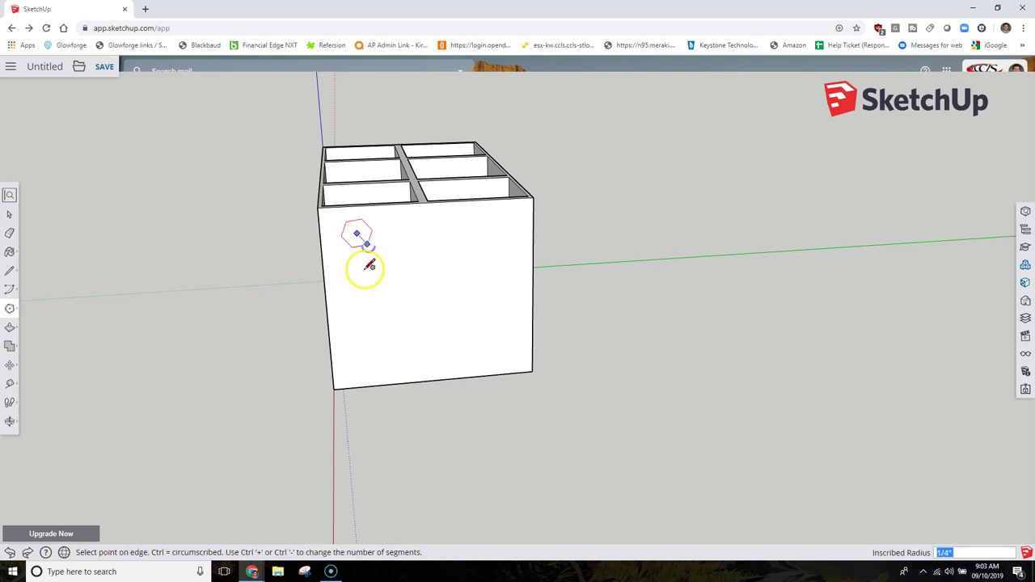
pyautogui.click(369, 244)
pyautogui.click(359, 267)
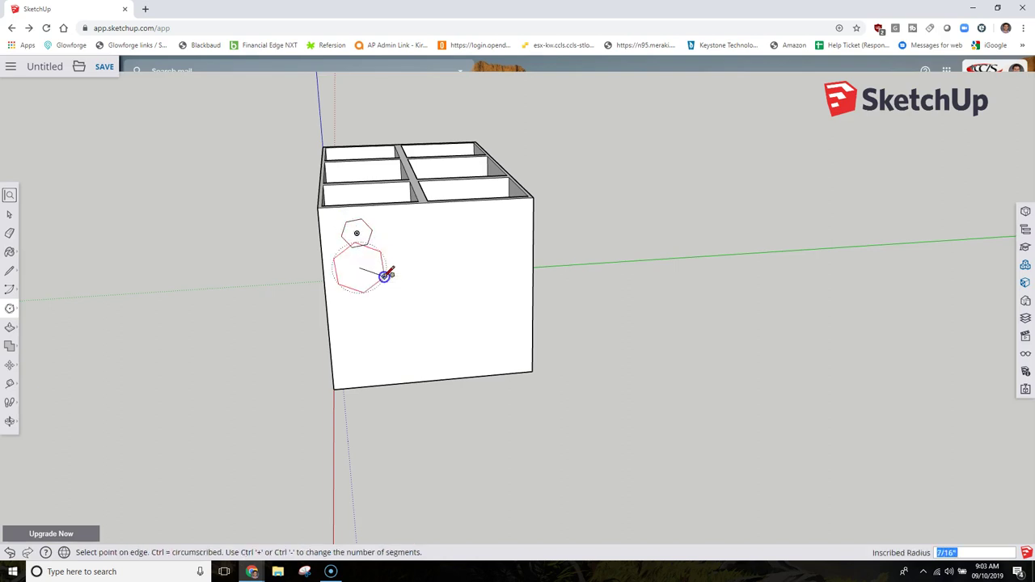
pyautogui.click(395, 285)
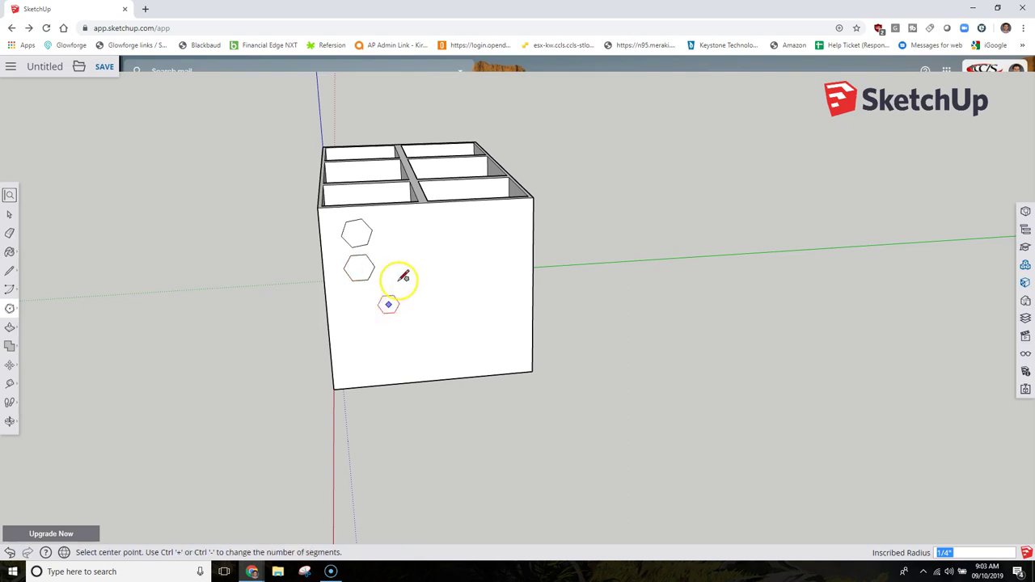
pyautogui.click(398, 279)
pyautogui.click(400, 264)
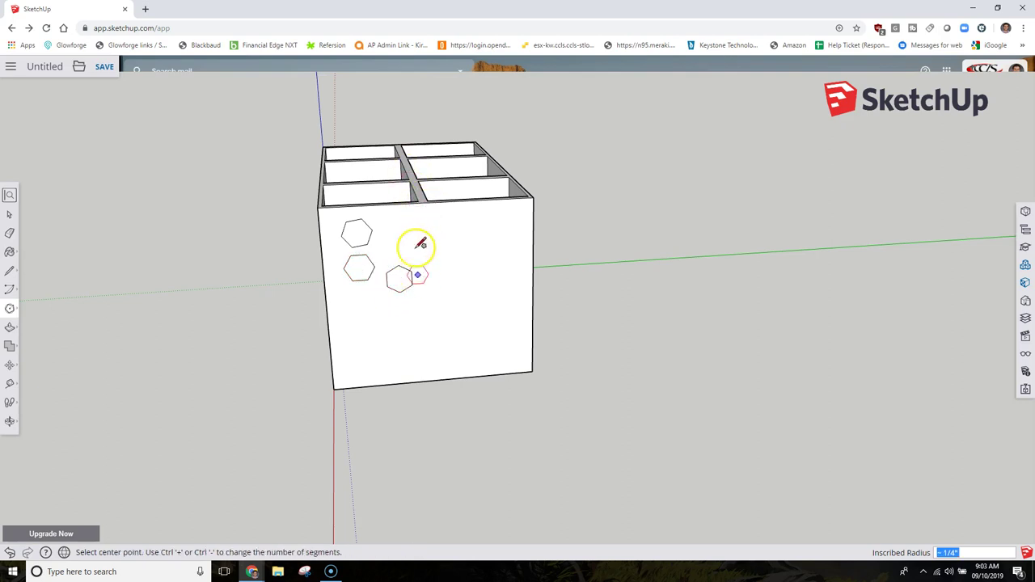
pyautogui.click(395, 229)
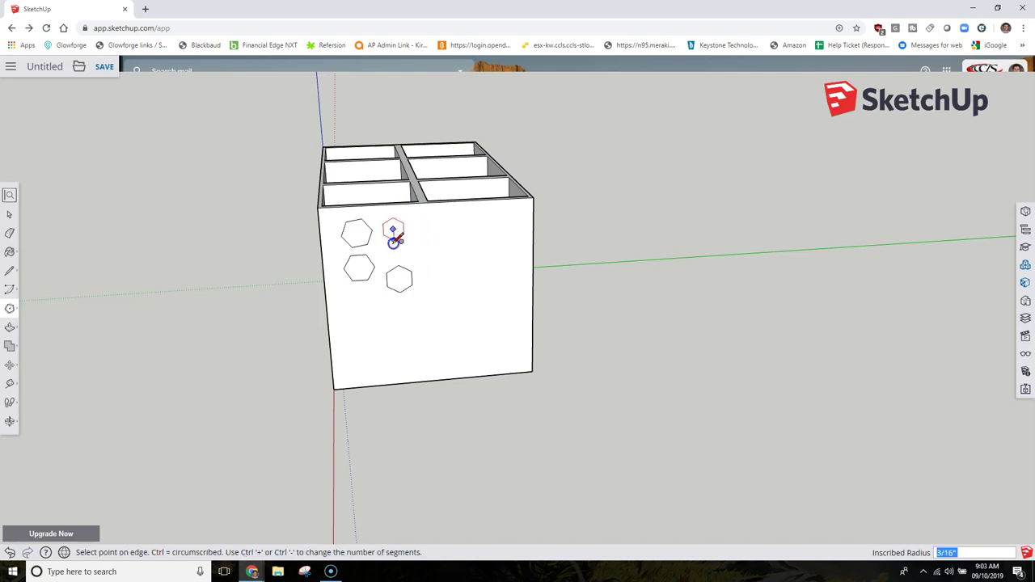
pyautogui.click(393, 244)
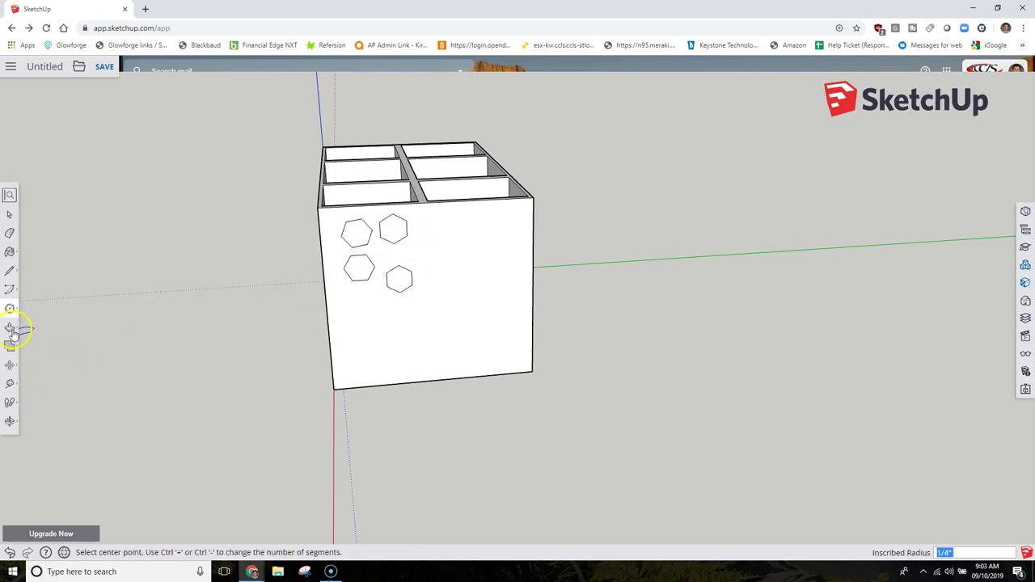
pyautogui.click(44, 328)
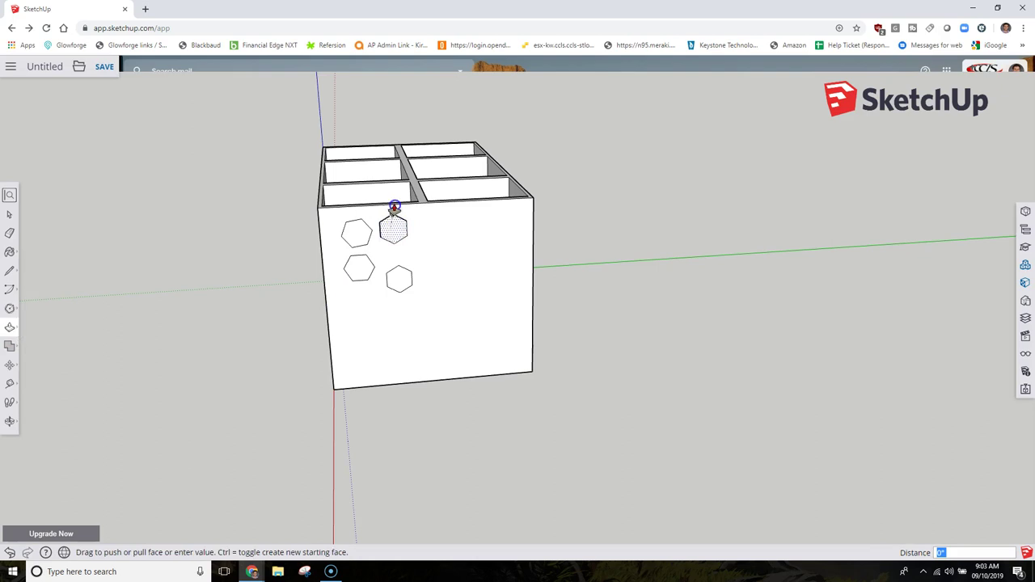
# Push the upper-right and upper-left hexagon faces into the end panel
pyautogui.click(384, 228)
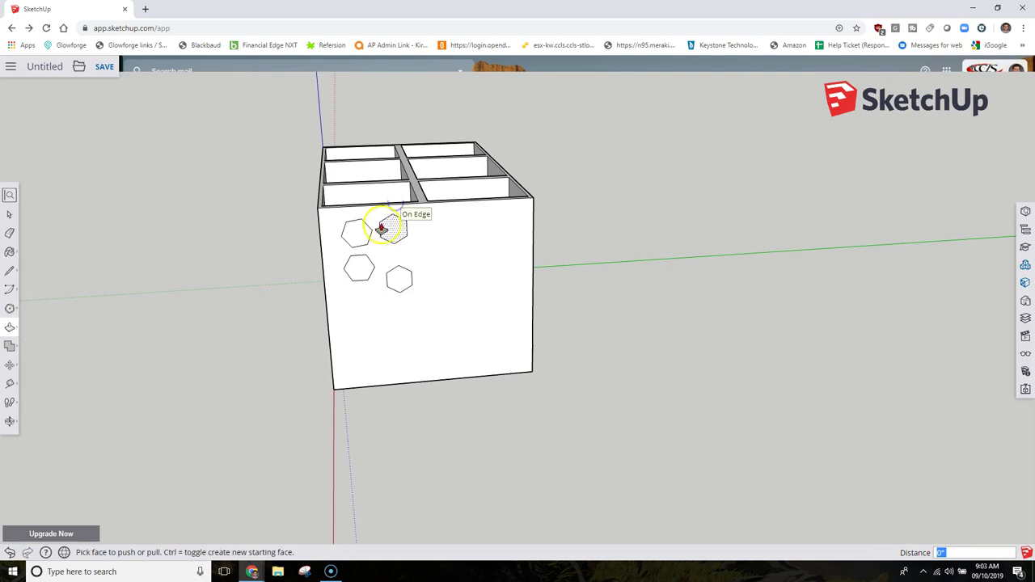
pyautogui.scroll(3, 393, 216)
pyautogui.scroll(2, 388, 215)
pyautogui.click(342, 238)
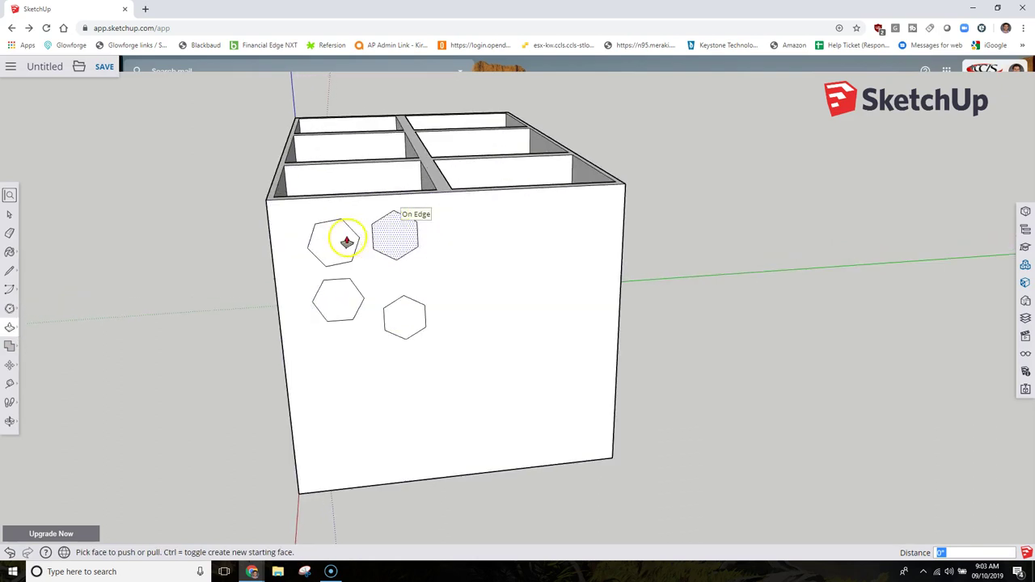
pyautogui.click(317, 198)
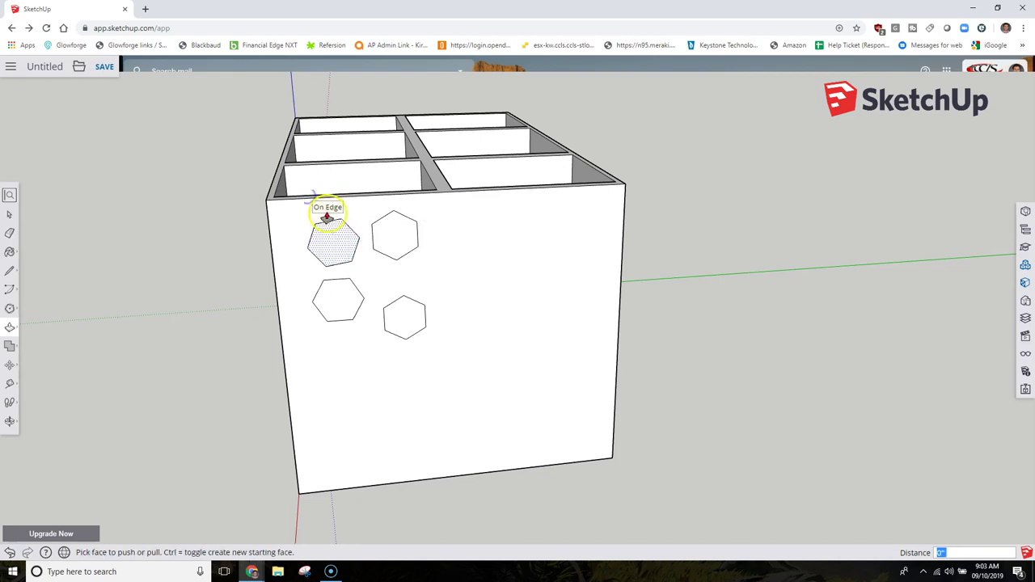
pyautogui.click(324, 275)
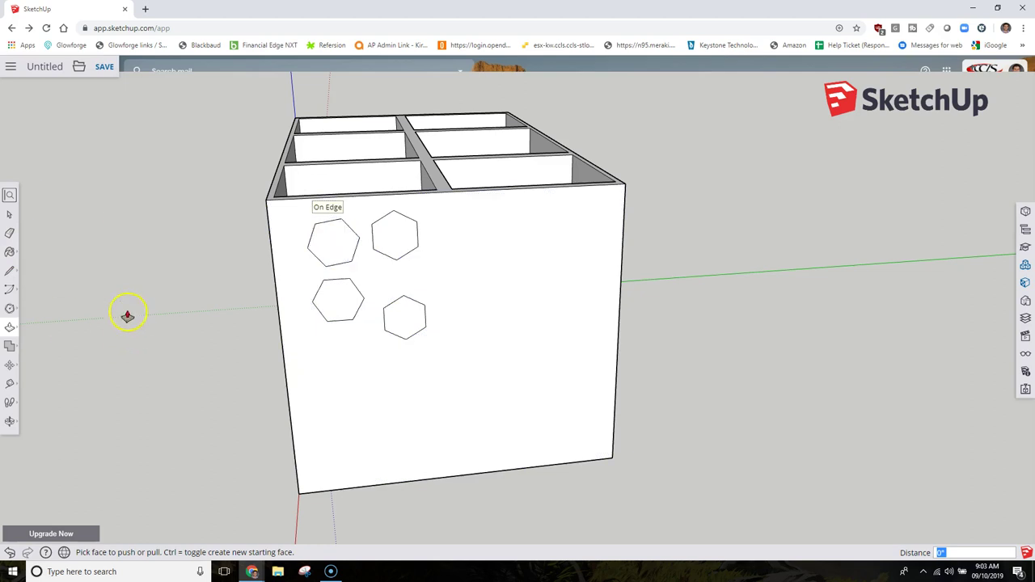
# Cut the upper hexagon on the end panel all the way through
pyautogui.press('o')
pyautogui.moveTo(115, 308); pyautogui.dragTo(386, 387)
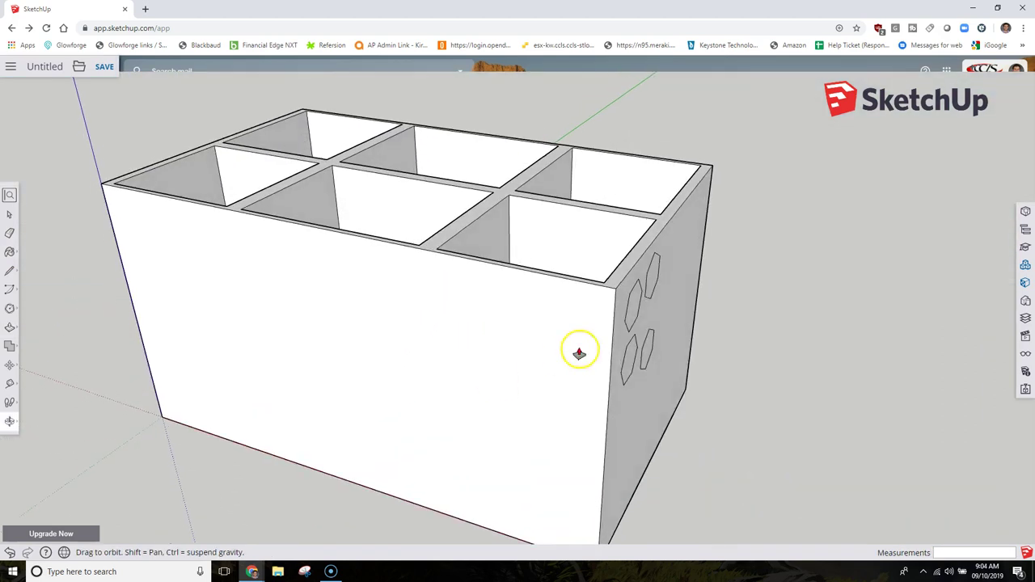
pyautogui.press('p')
pyautogui.click(635, 299)
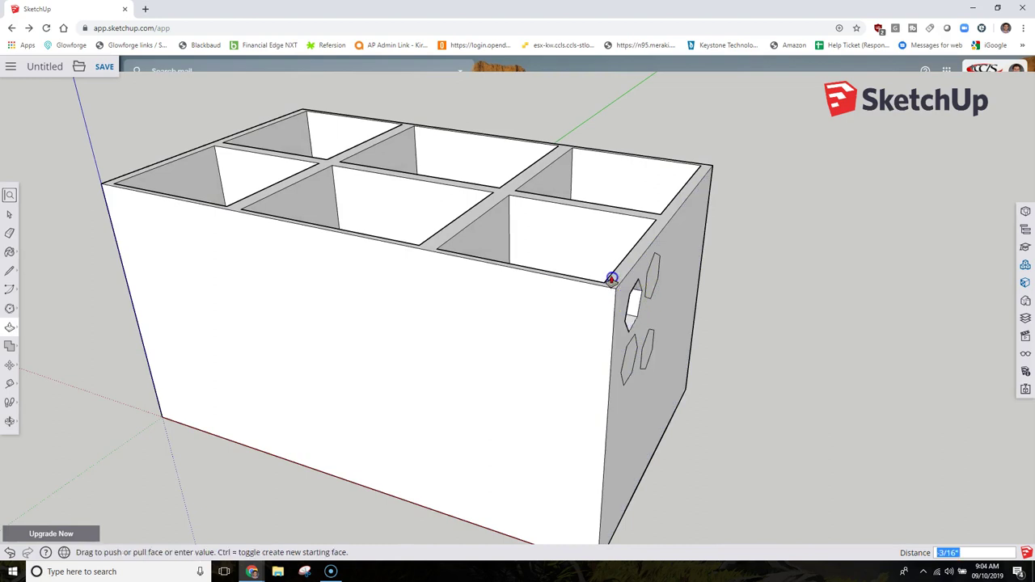
pyautogui.click(656, 281)
pyautogui.doubleClick(654, 277)
# Cut the lower-left and lower-right hexagons through the end panel
pyautogui.click(631, 359)
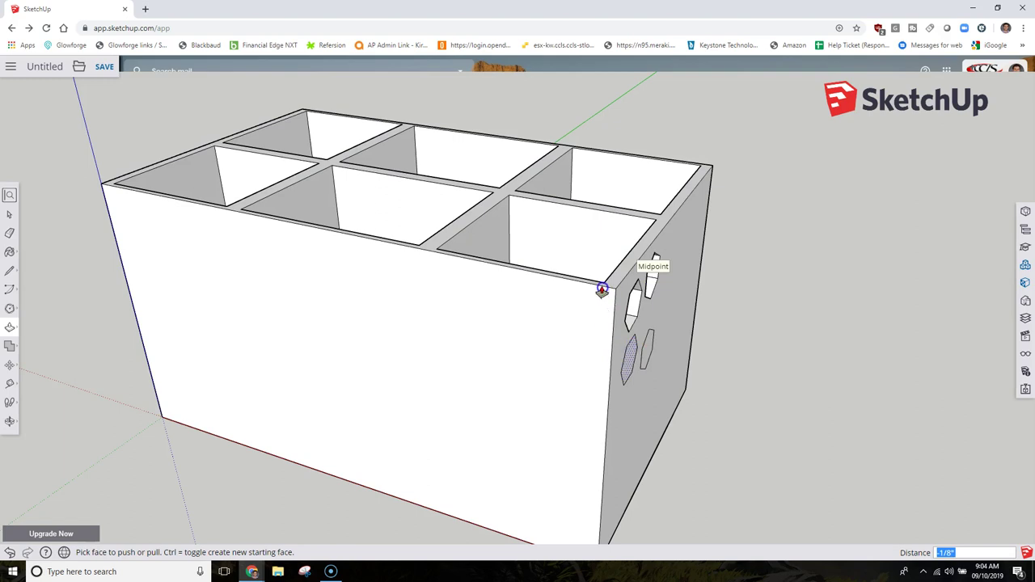
pyautogui.click(611, 277)
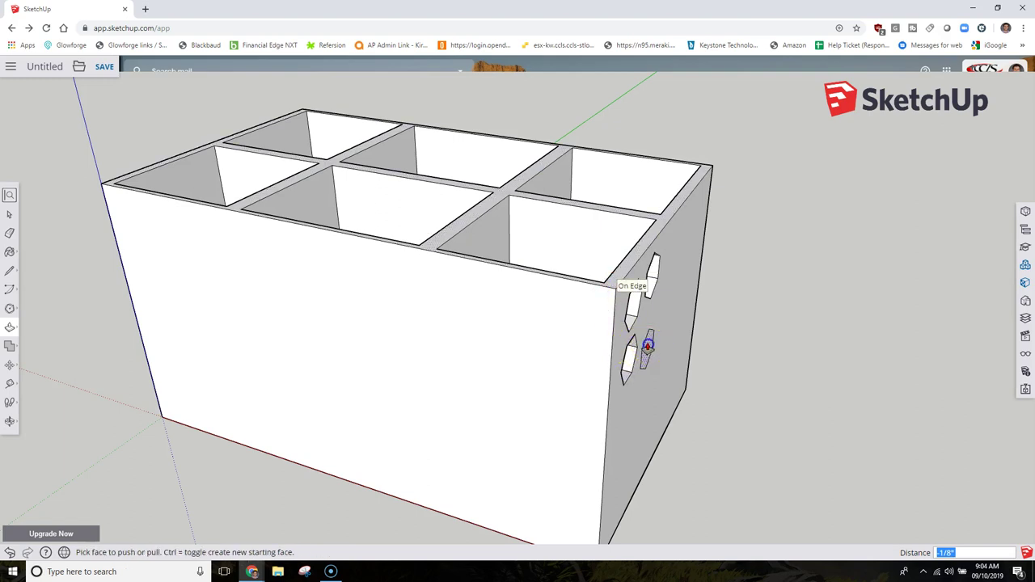
pyautogui.click(647, 347)
pyautogui.click(609, 276)
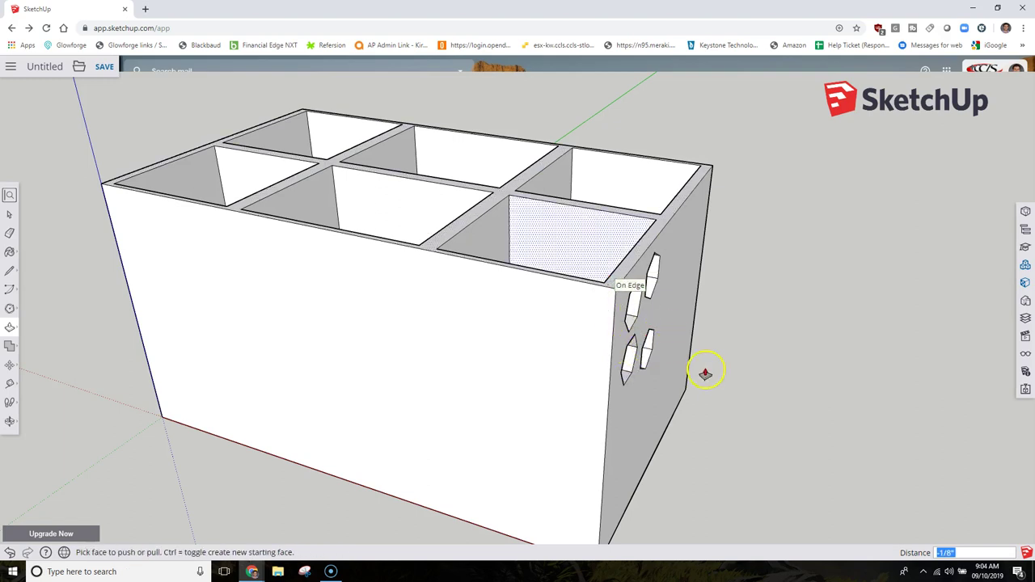
pyautogui.moveTo(559, 342); pyautogui.dragTo(798, 328, button='middle')
pyautogui.press('p')
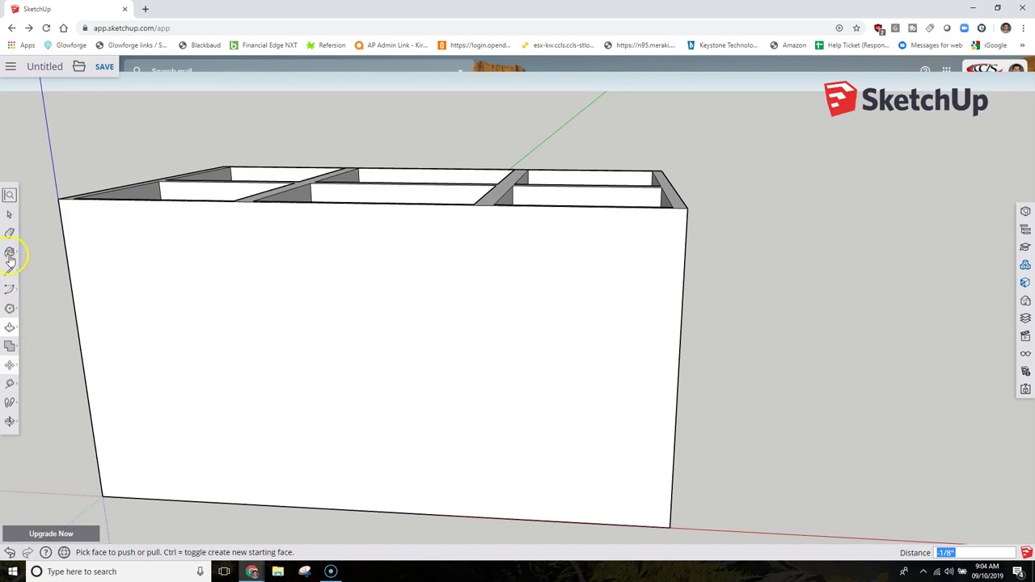
# Trace a closed W letter outline with straight lines on the front wall
pyautogui.click(10, 271)
pyautogui.moveTo(291, 286)
pyautogui.mouseDown(button='middle')
pyautogui.moveTo(356, 270)
pyautogui.moveTo(310, 275)
pyautogui.mouseUp(button='middle')
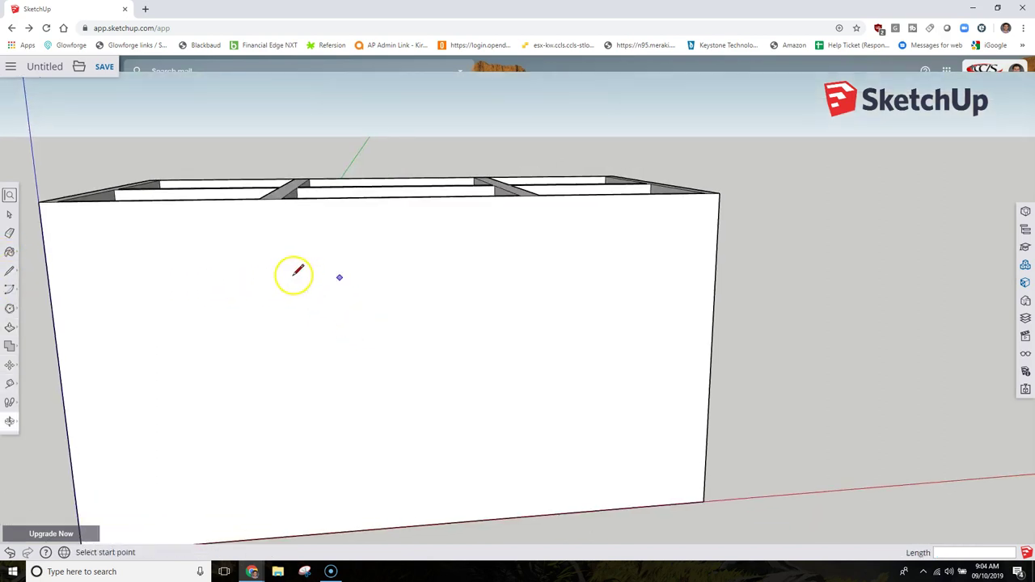
pyautogui.click(291, 274)
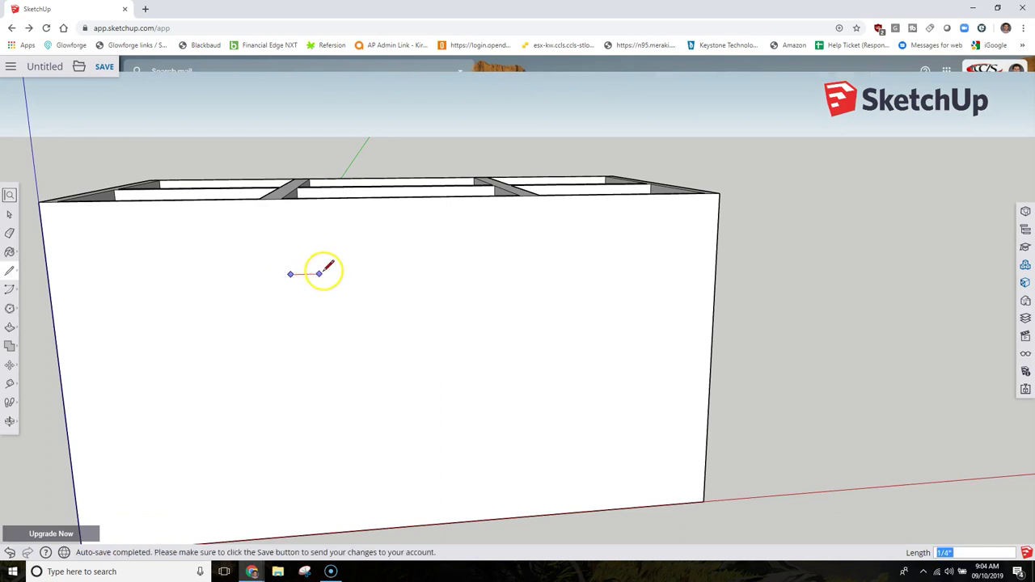
pyautogui.click(326, 274)
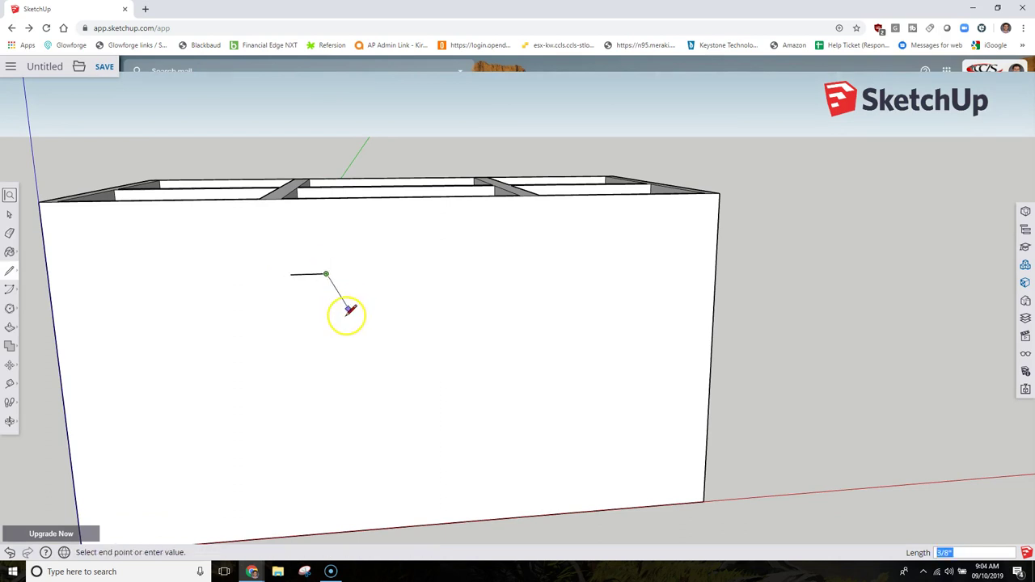
pyautogui.click(346, 315)
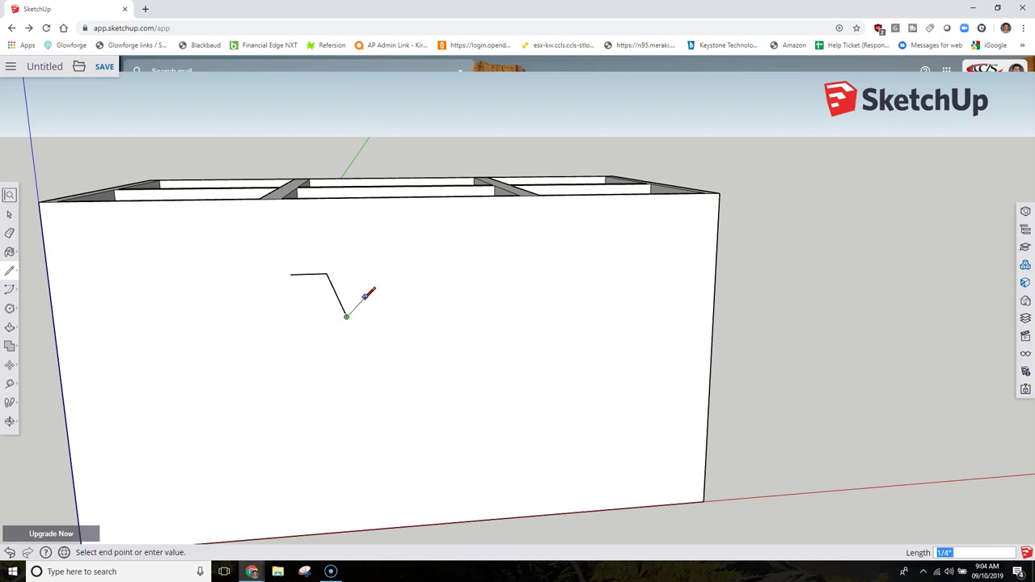
pyautogui.click(381, 315)
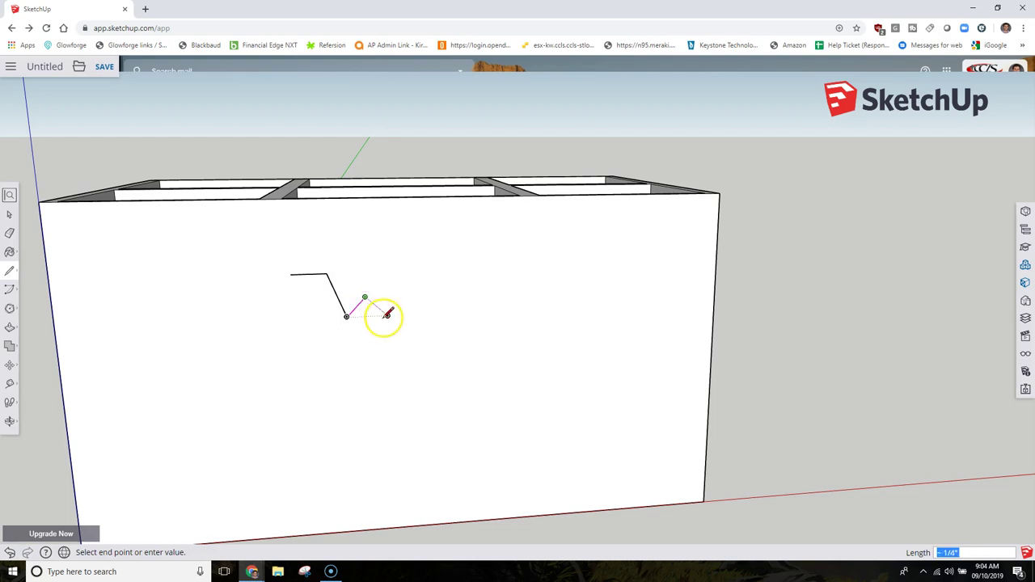
pyautogui.click(388, 315)
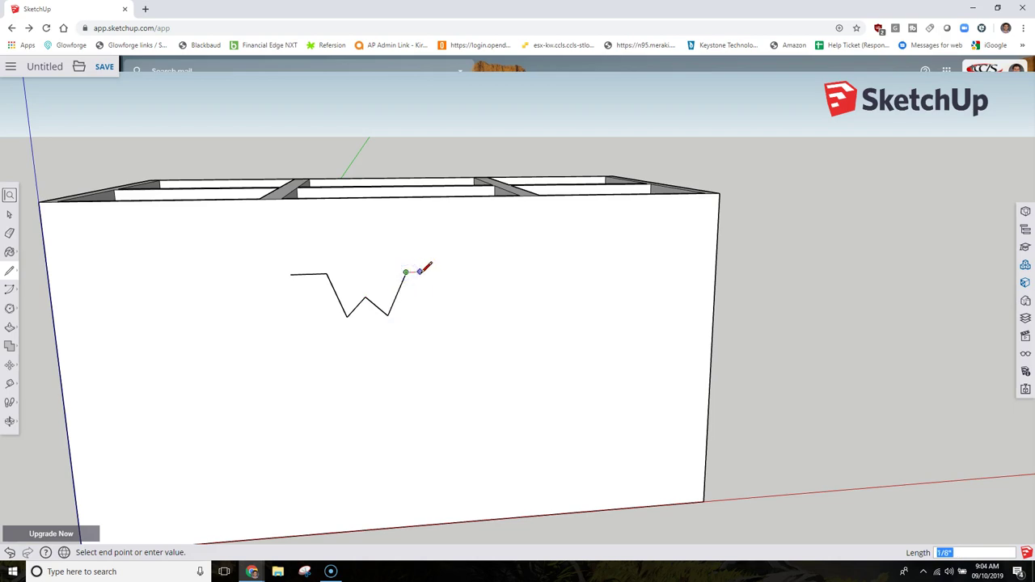
pyautogui.click(404, 317)
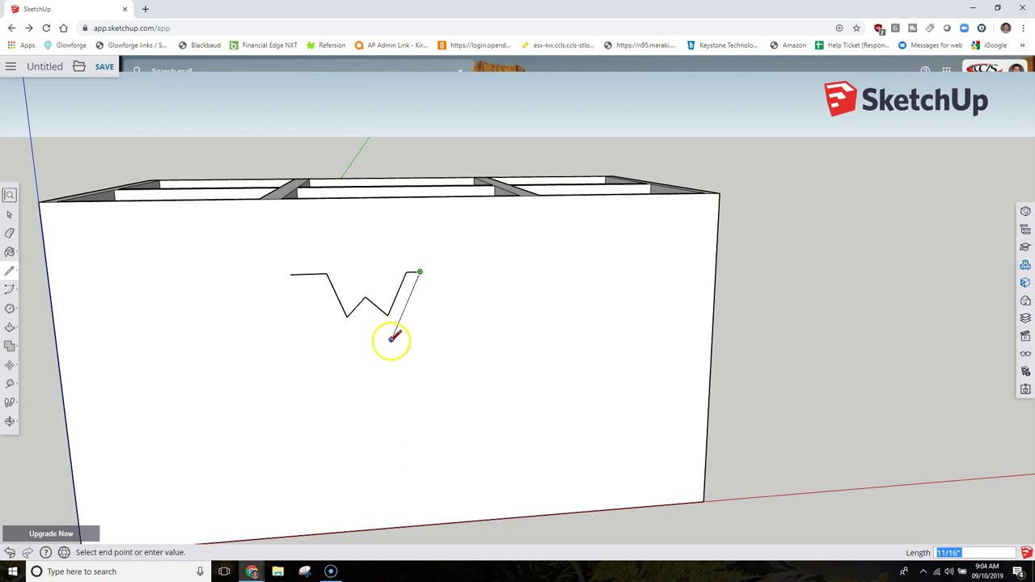
pyautogui.click(391, 339)
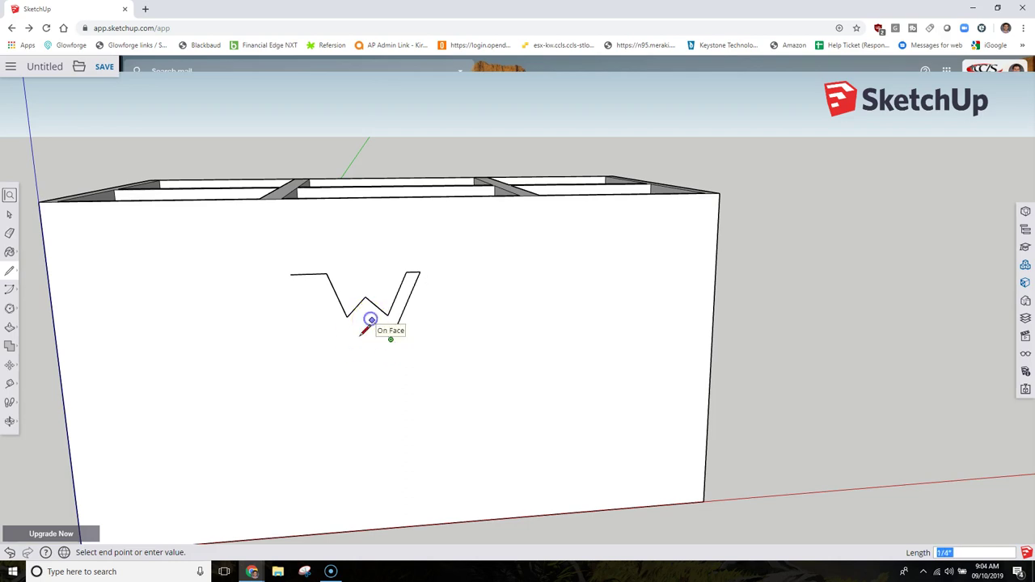
pyautogui.click(348, 341)
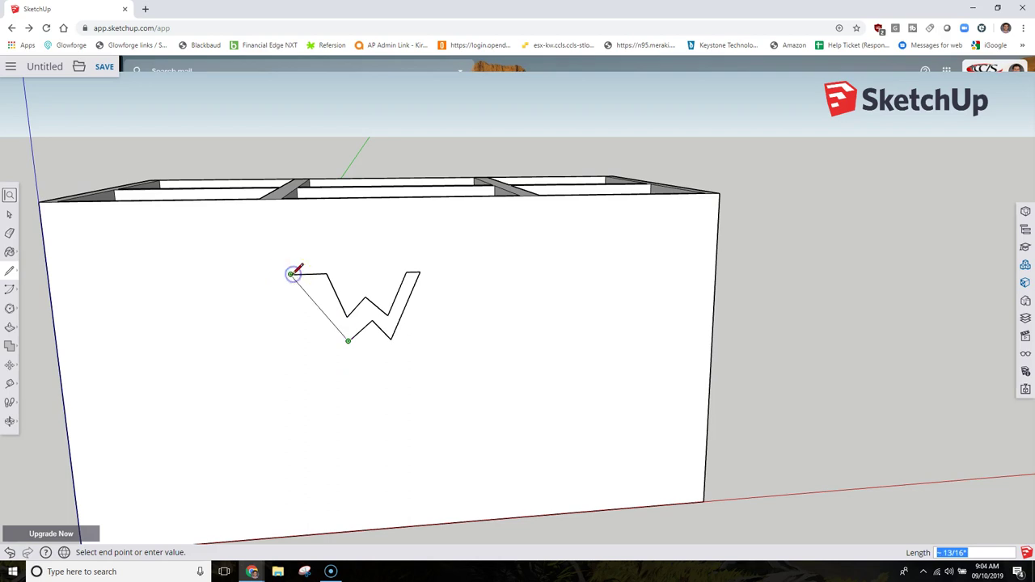
pyautogui.click(291, 274)
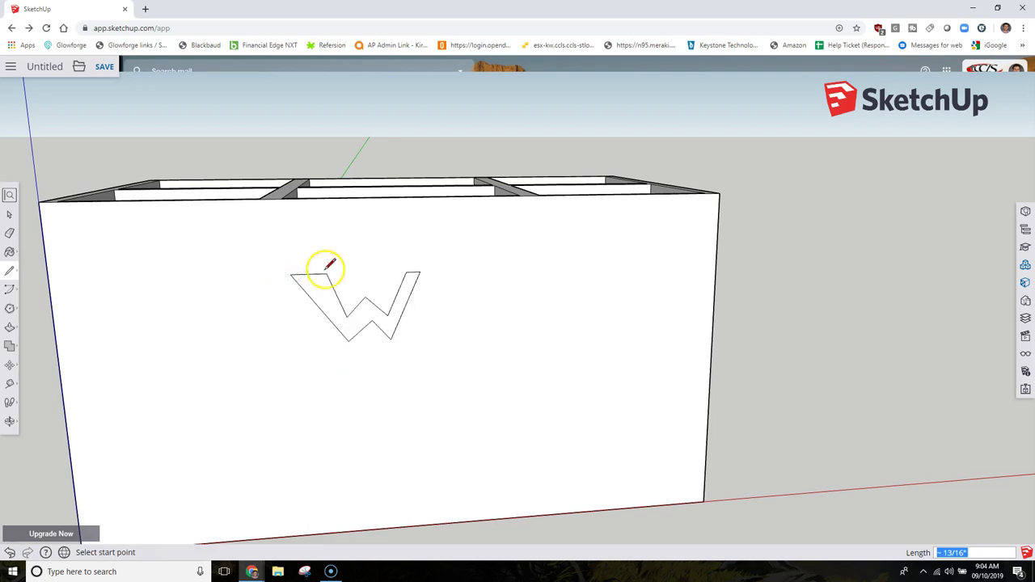
# Push the W face 1/16" into the front wall as an engraved recess
pyautogui.click(9, 326)
pyautogui.click(368, 313)
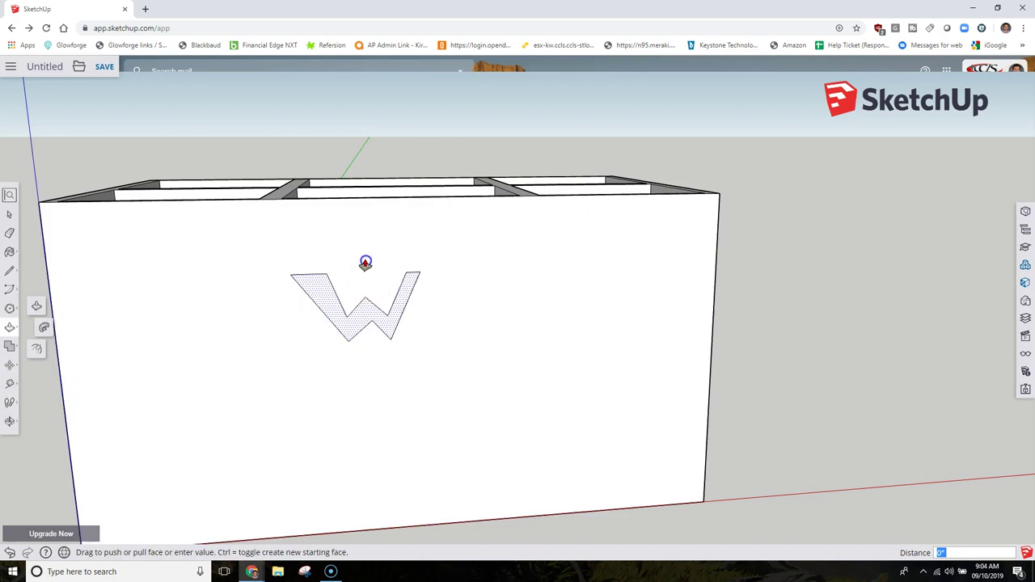
pyautogui.click(363, 233)
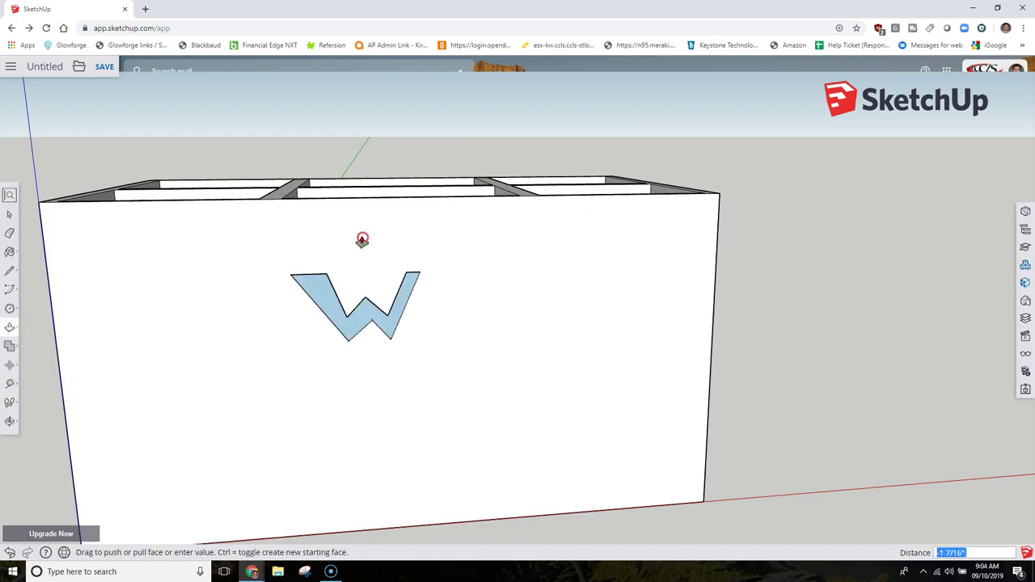
pyautogui.moveTo(344, 302); pyautogui.dragTo(325, 421, button='middle')
pyautogui.click(324, 421)
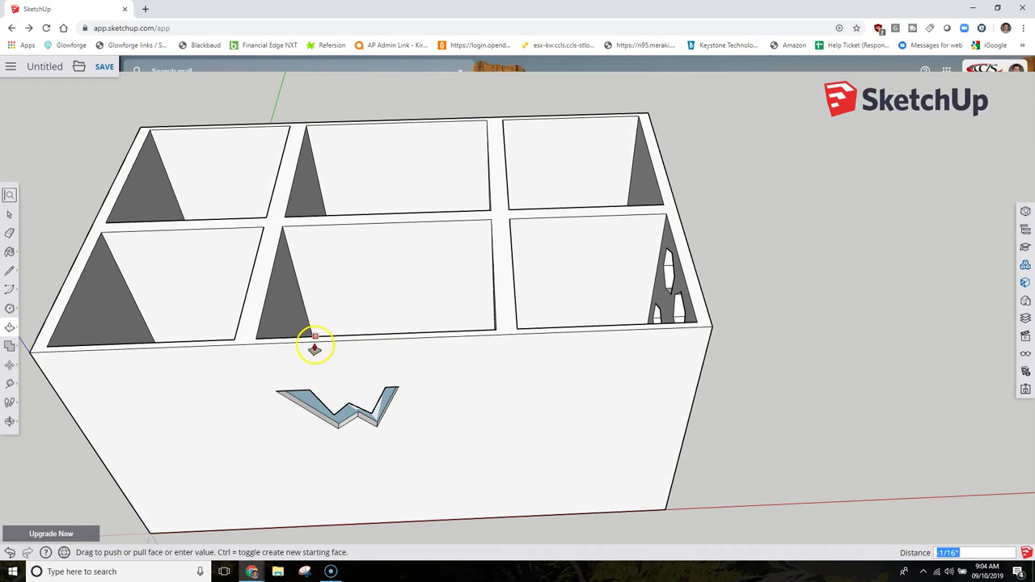
pyautogui.click(318, 344)
pyautogui.moveTo(433, 231); pyautogui.dragTo(432, 233, button='middle')
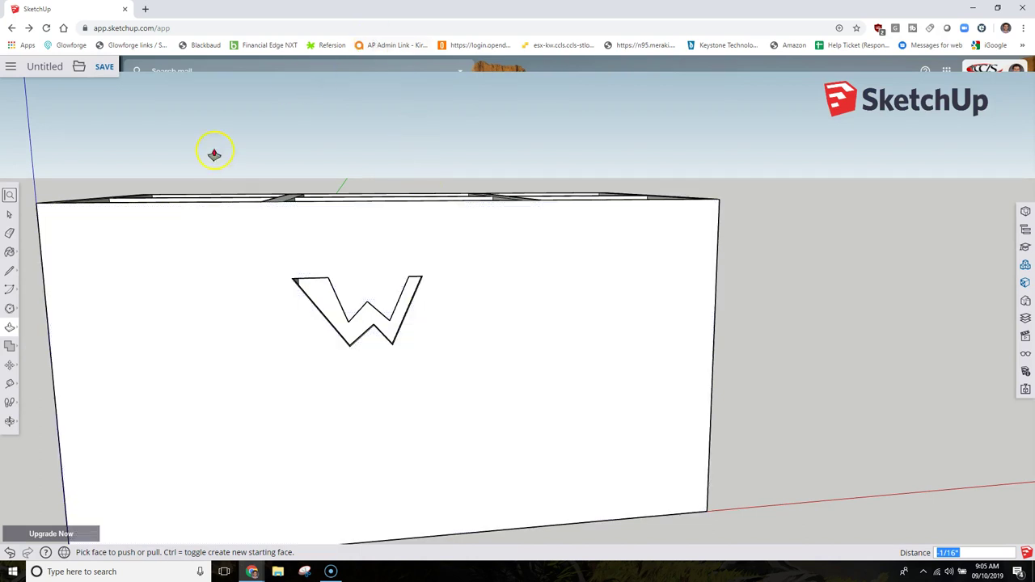
# Save the model to Trimble Connect under the name 'pencil 2.0'
pyautogui.click(104, 68)
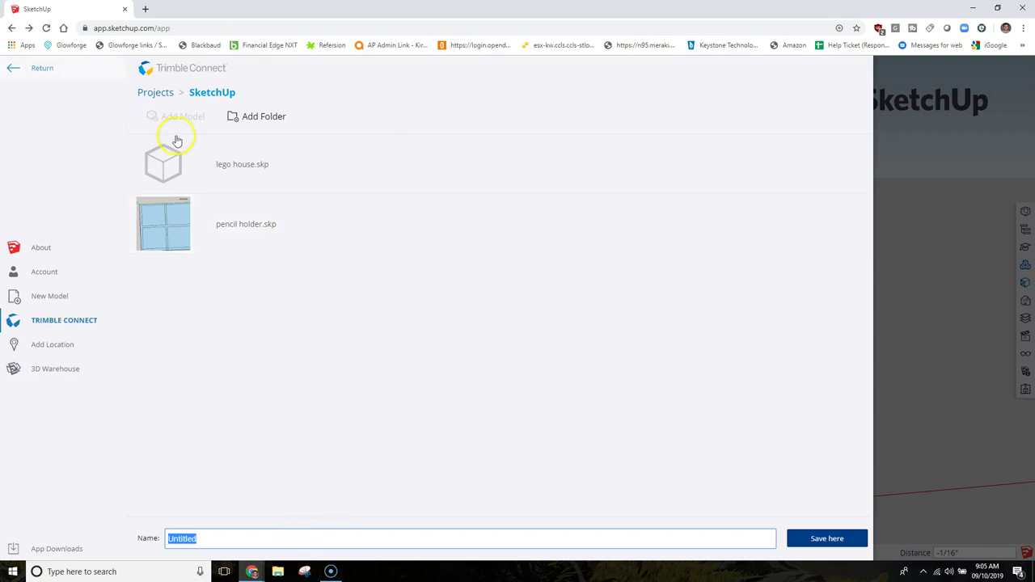
pyautogui.press('BackSpace')
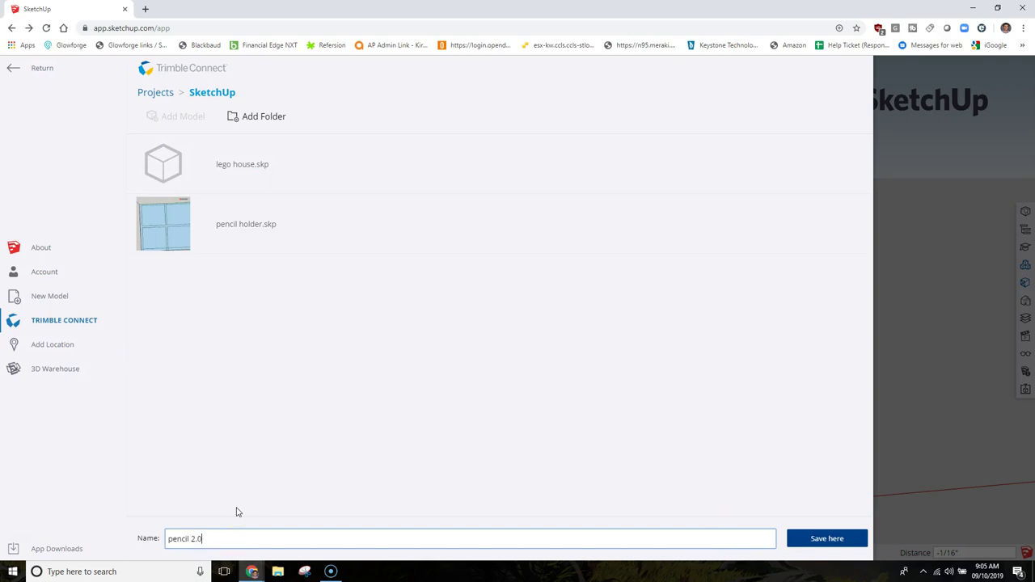
pyautogui.click(808, 538)
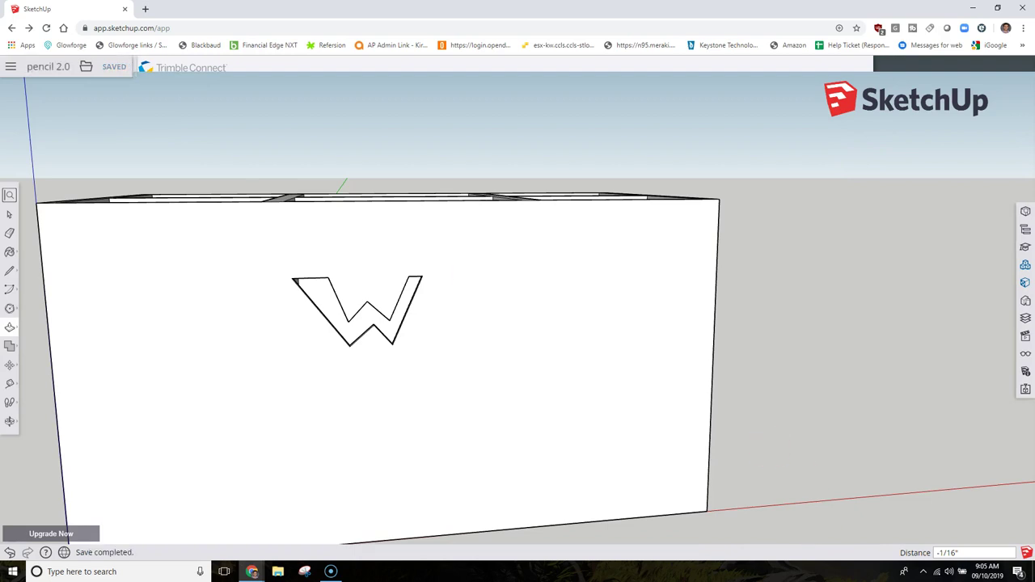
# Export the model as an STL file through Direct Download
pyautogui.click(86, 70)
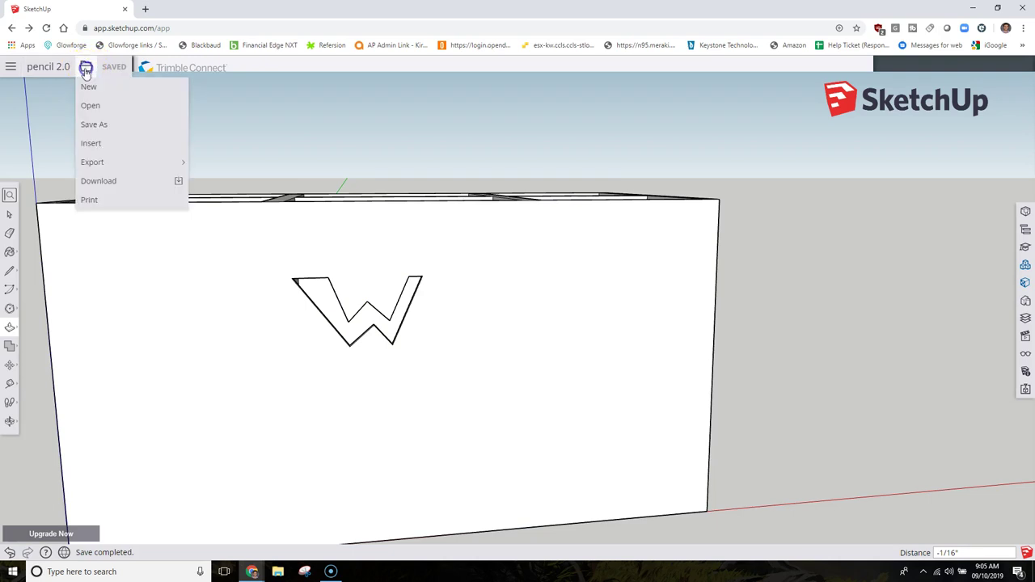
pyautogui.moveTo(180, 161)
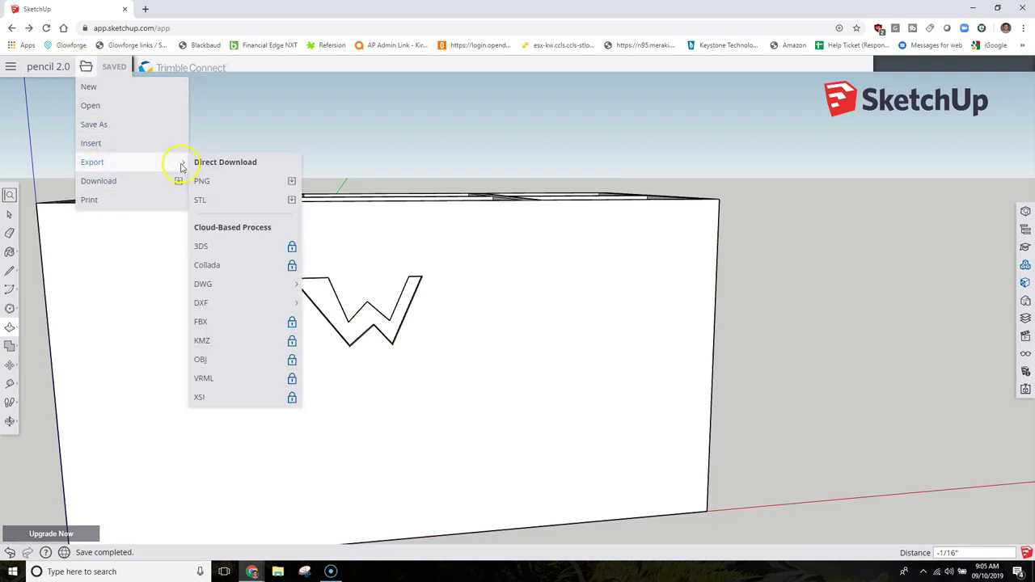
pyautogui.click(257, 204)
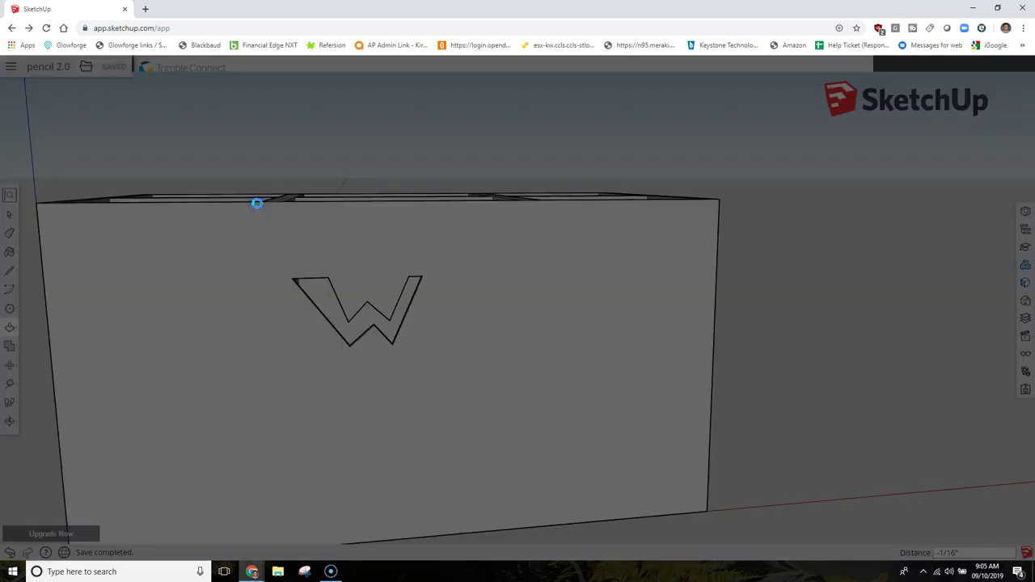